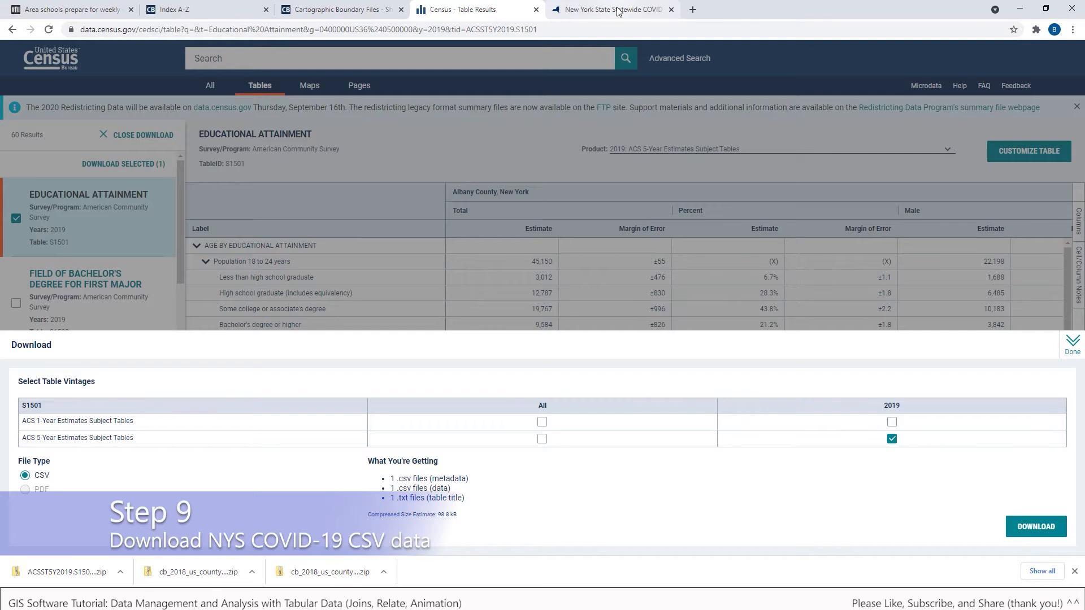
Download the New York State Statewide COVID-19 Testing dataset as a CSV file into the temp folder
{"action": "left_click", "coordinate": [618, 10]}
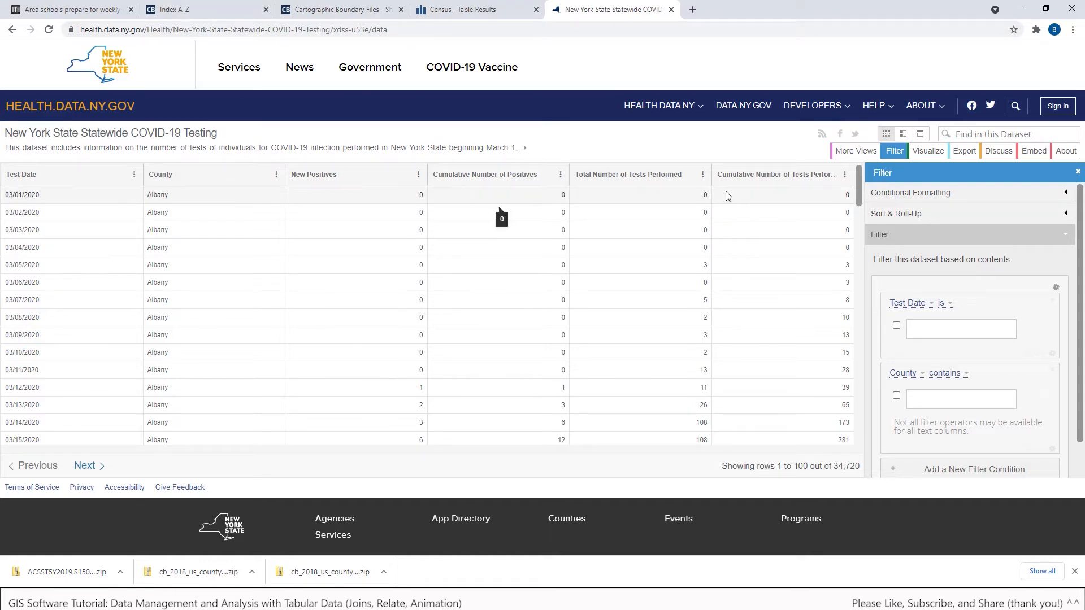
{"action": "left_click", "coordinate": [966, 154]}
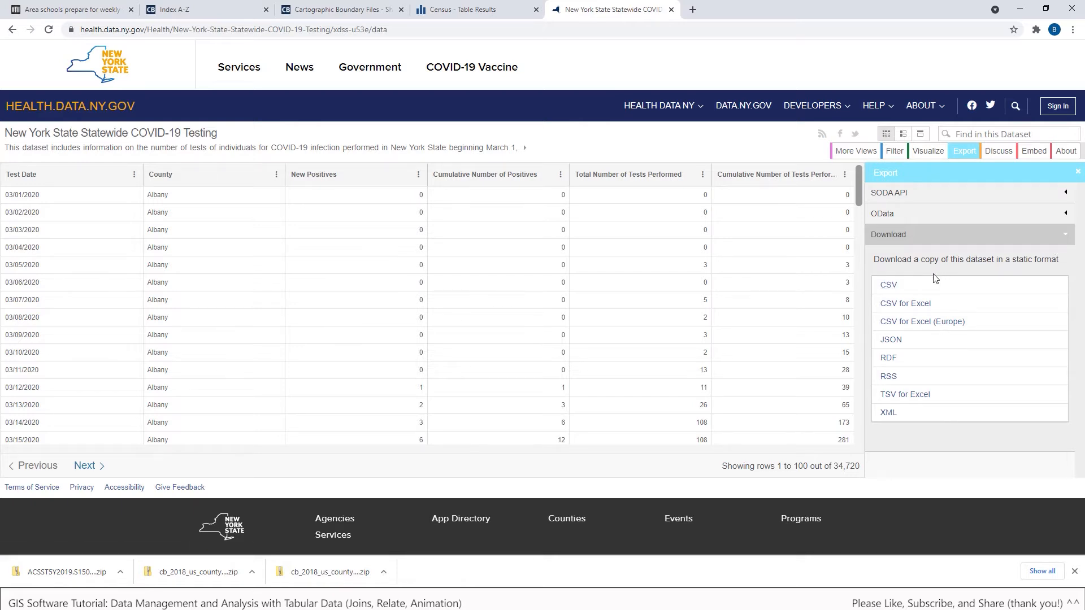
{"action": "left_click", "coordinate": [891, 290]}
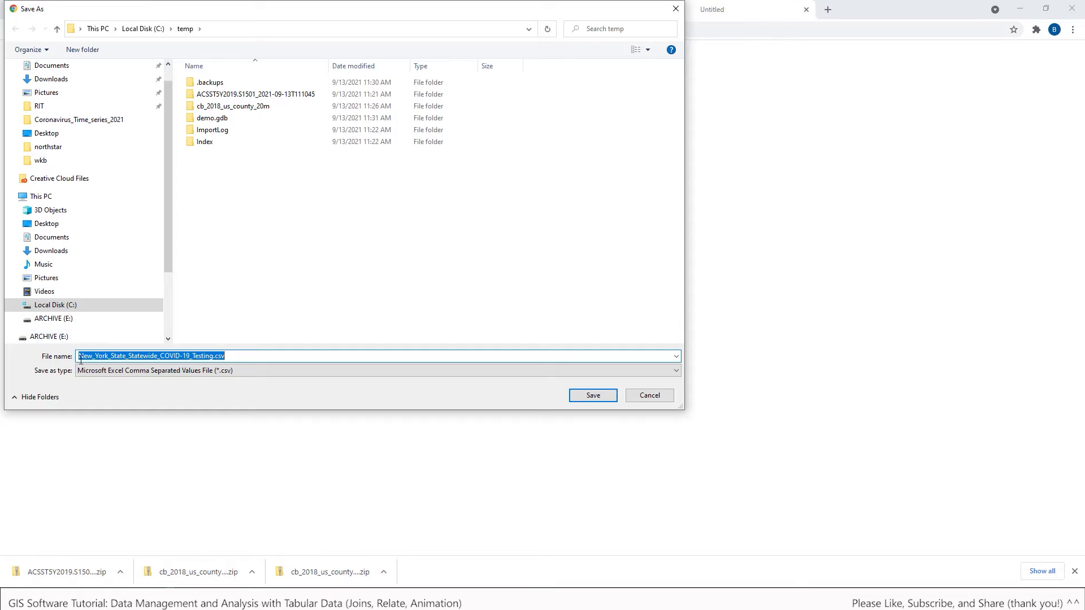
{"action": "left_click", "coordinate": [593, 395]}
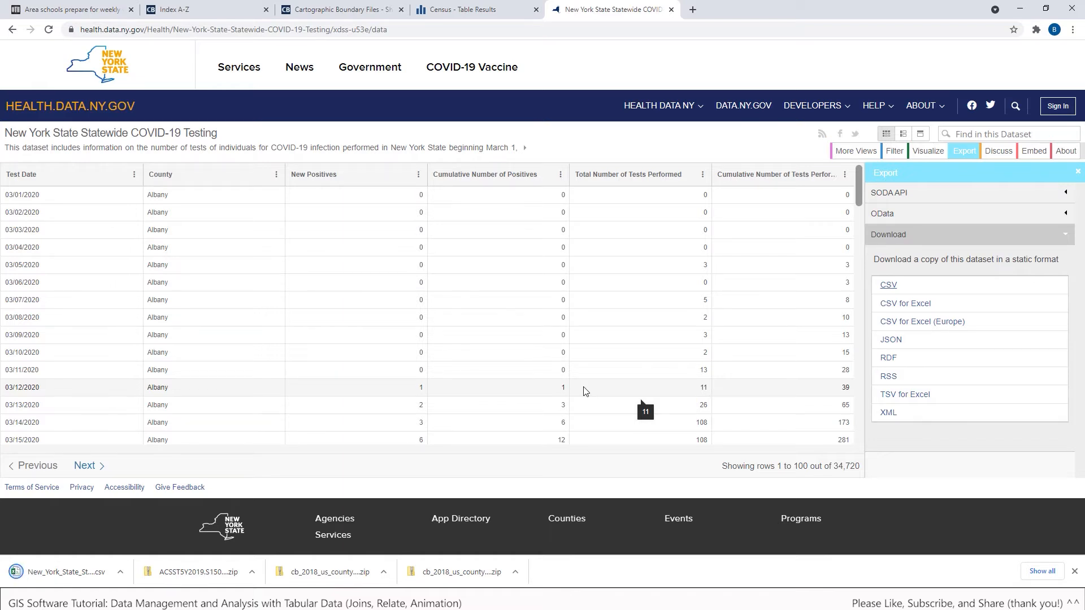
Locate the downloaded New_York_State_Statewide_COVID-19_Testing.csv in its folder and open it in Excel
{"action": "left_click", "coordinate": [120, 572]}
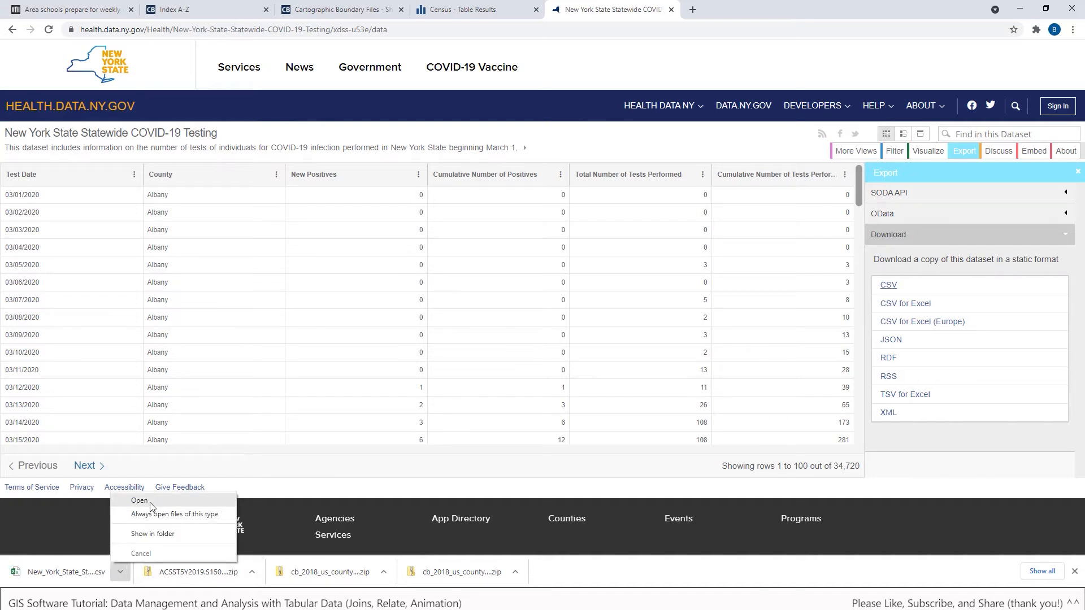
{"action": "left_click", "coordinate": [152, 534]}
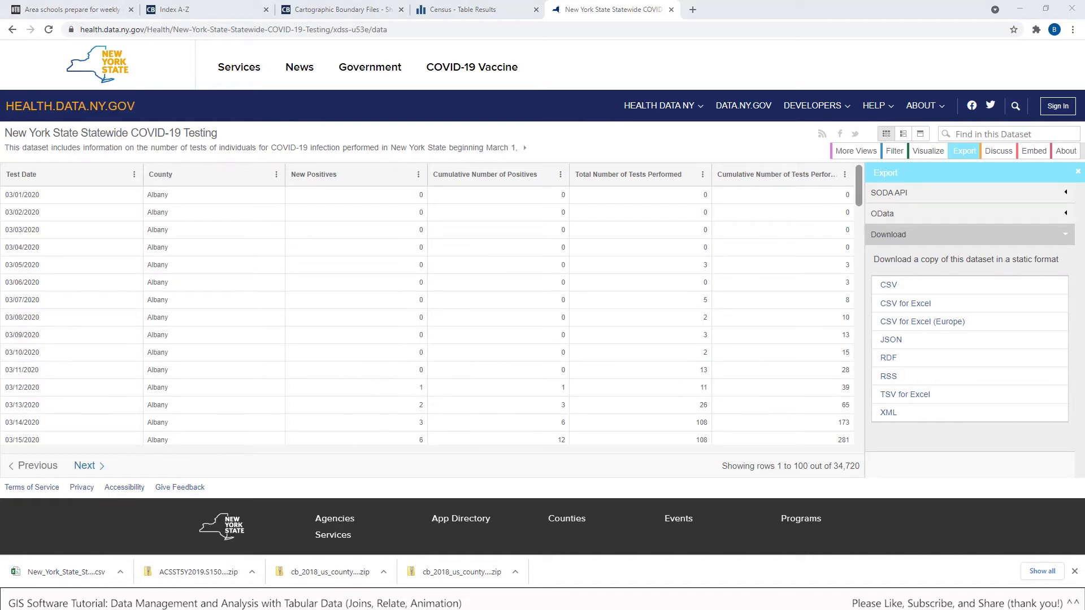
{"action": "left_click_drag", "start_coordinate": [845, 115], "coordinate": [408, 60]}
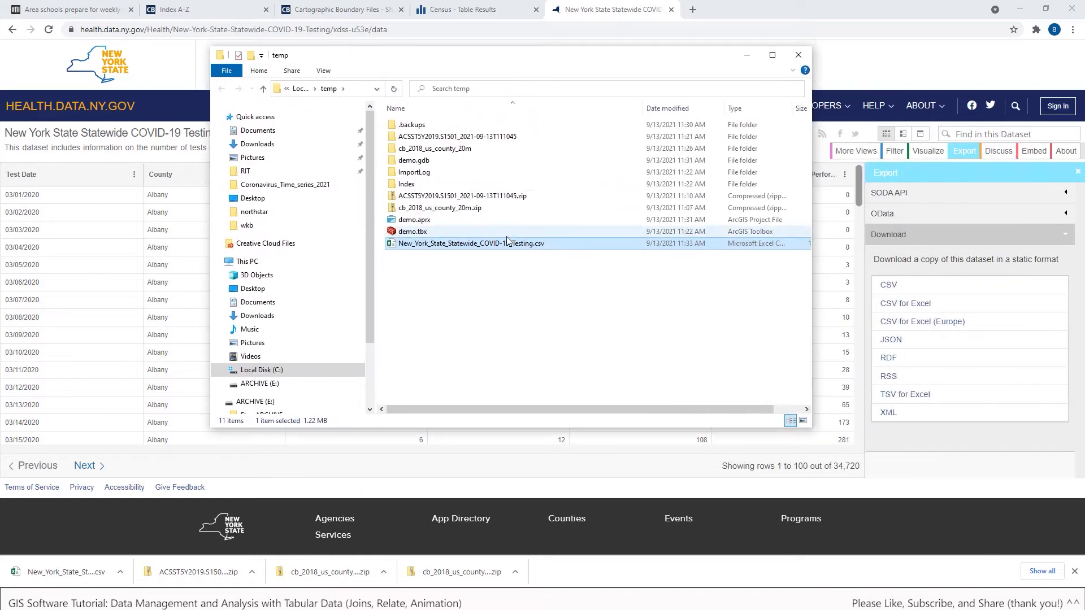
{"action": "left_click", "coordinate": [504, 278]}
{"action": "left_click", "coordinate": [497, 247]}
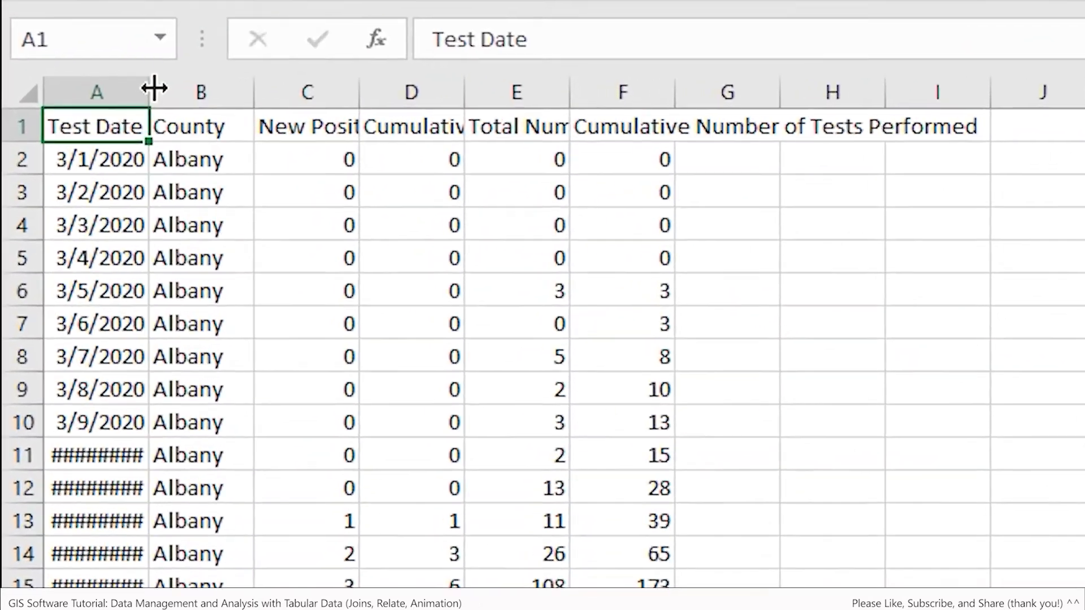
Widen the Test Date column to fit its full dates and look over the first daily rows and their county entries
{"action": "left_click_drag", "start_coordinate": [154, 88], "coordinate": [169, 88]}
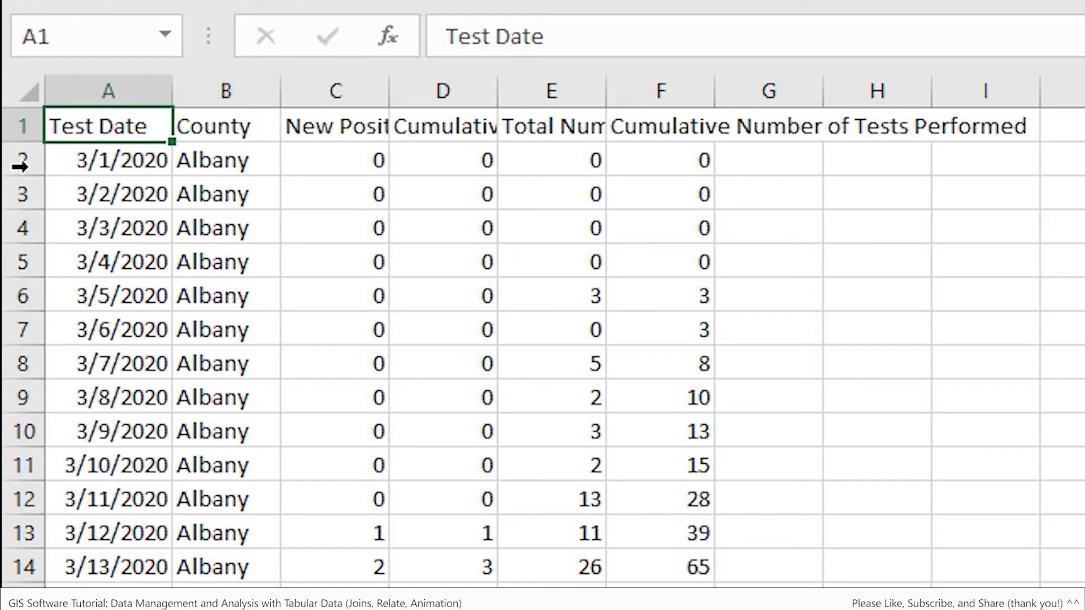
{"action": "left_click", "coordinate": [11, 162]}
{"action": "left_click", "coordinate": [26, 192]}
{"action": "left_click", "coordinate": [24, 228]}
{"action": "left_click", "coordinate": [15, 260]}
{"action": "left_click", "coordinate": [25, 304]}
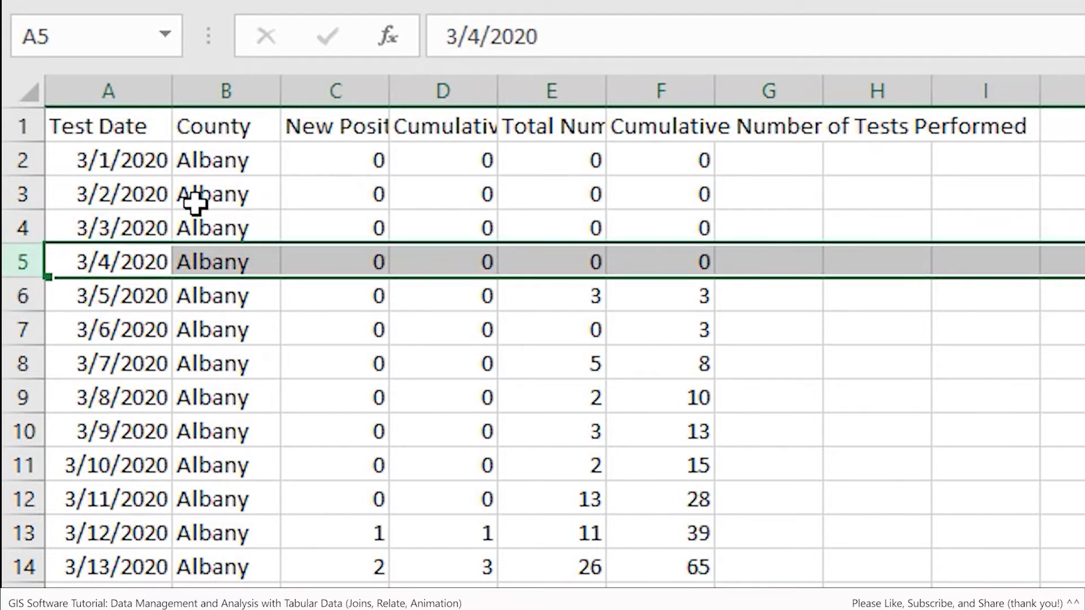
{"action": "left_click", "coordinate": [194, 203]}
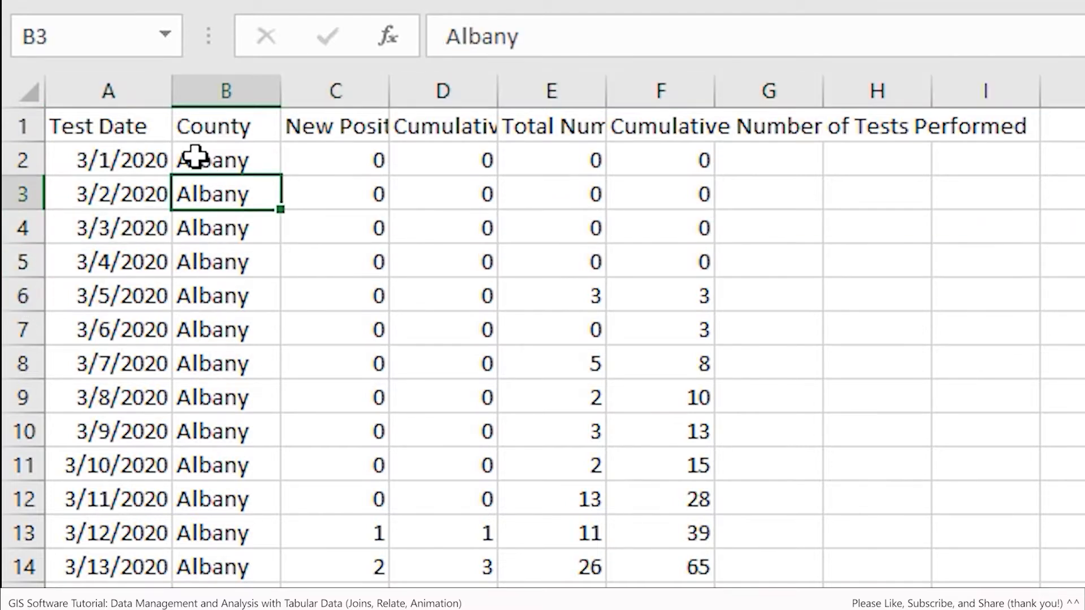
{"action": "left_click", "coordinate": [198, 159]}
{"action": "scroll", "coordinate": [542, 348], "scroll_direction": "down", "scroll_amount": 6}
{"action": "scroll", "coordinate": [543, 347], "scroll_direction": "up", "scroll_amount": 6}
Fit the New Positives, Cumulative Number of Positives and Total Number of Tests Performed columns to their headings
{"action": "double_click", "coordinate": [388, 95]}
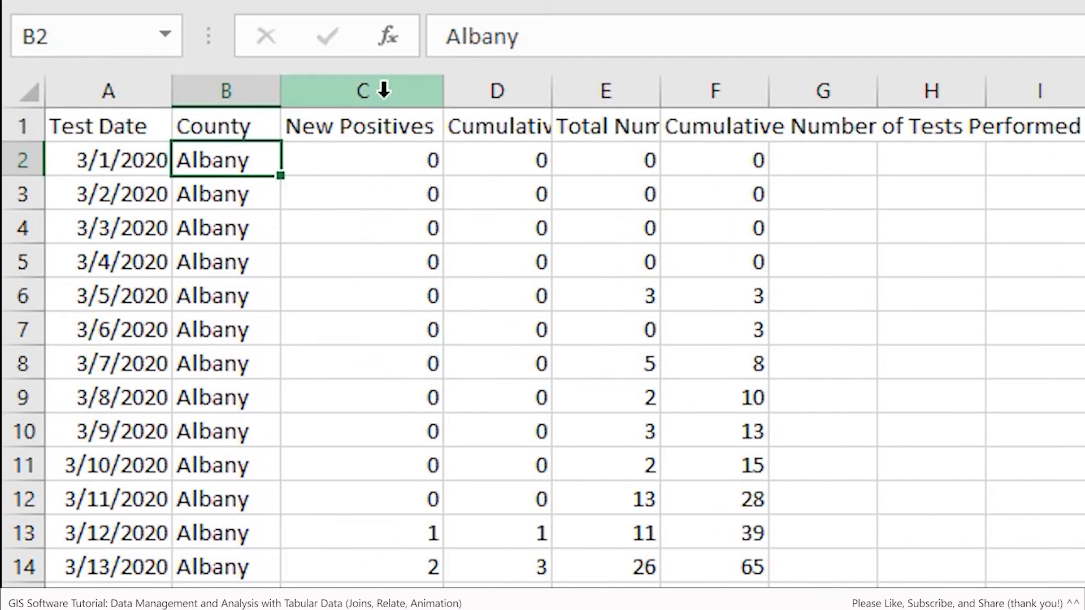
{"action": "double_click", "coordinate": [552, 90]}
{"action": "double_click", "coordinate": [905, 90]}
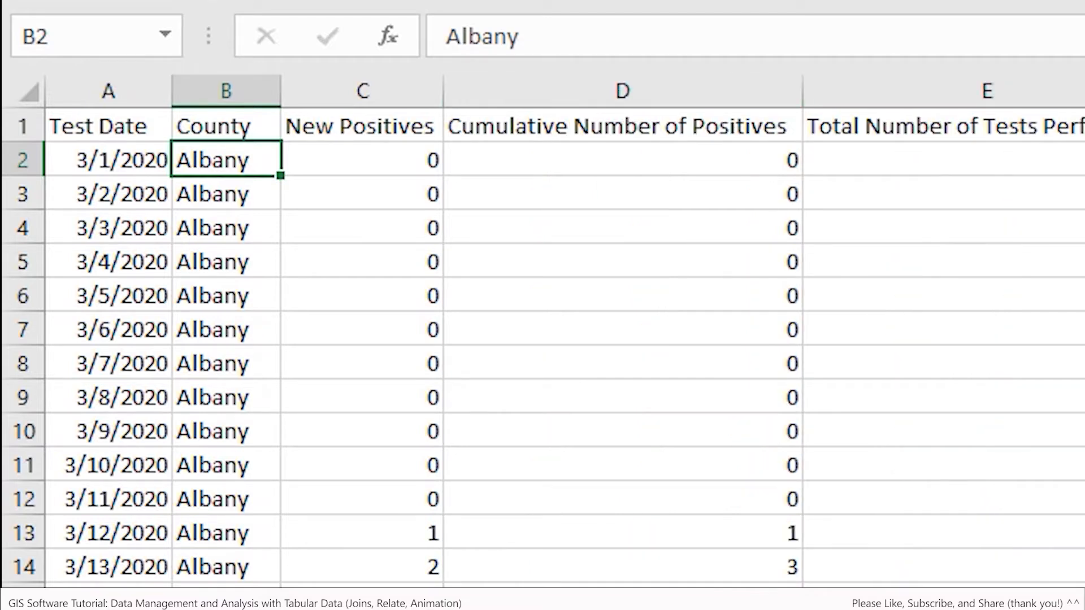
Examine Albany's daily records over time and the headings of the positives and tests-performed columns
{"action": "left_click", "coordinate": [26, 160]}
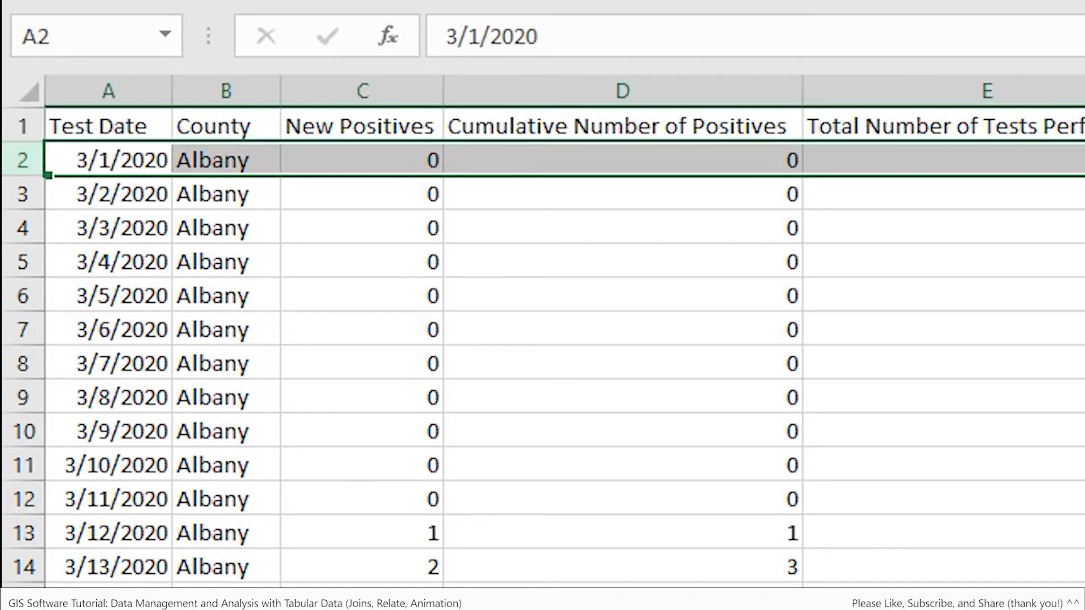
{"action": "scroll", "coordinate": [107, 491], "scroll_direction": "down", "scroll_amount": 6}
{"action": "scroll", "coordinate": [543, 347], "scroll_direction": "down", "scroll_amount": 20}
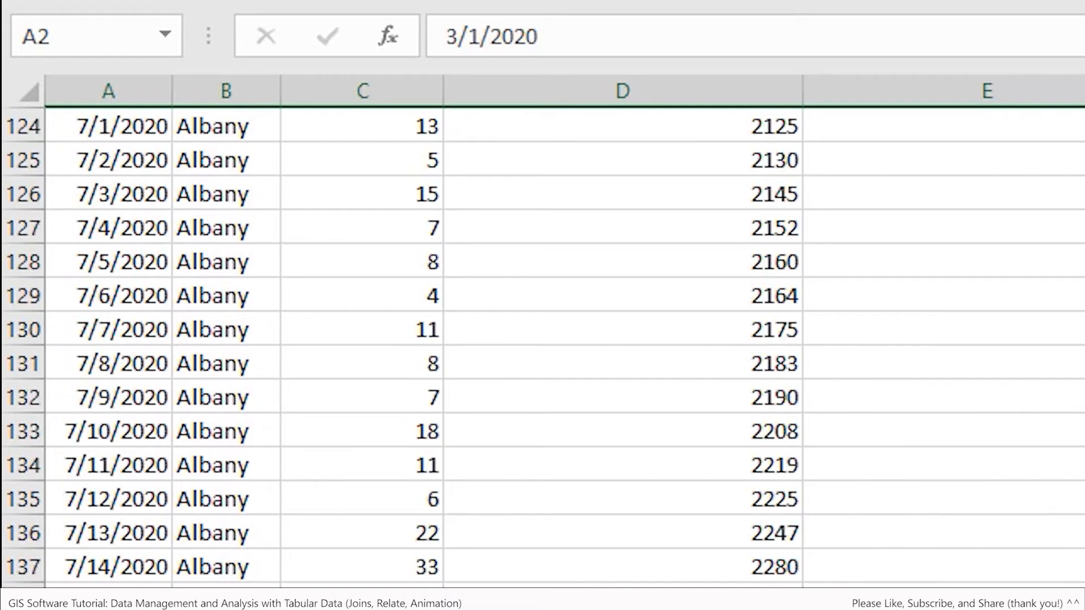
{"action": "scroll", "coordinate": [543, 346], "scroll_direction": "down", "scroll_amount": 20}
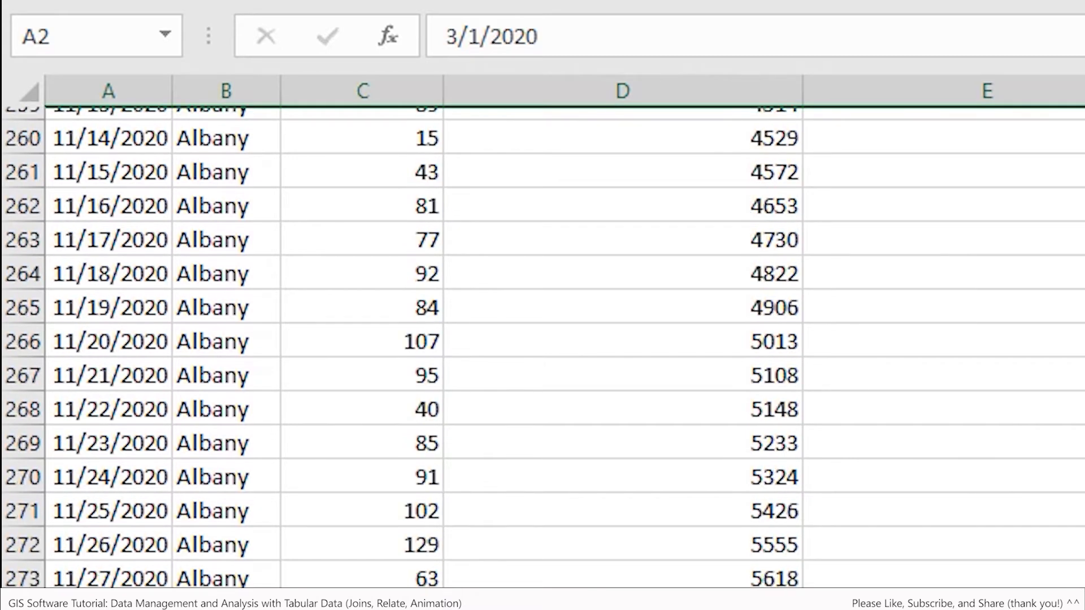
{"action": "scroll", "coordinate": [542, 347], "scroll_direction": "down", "scroll_amount": 20}
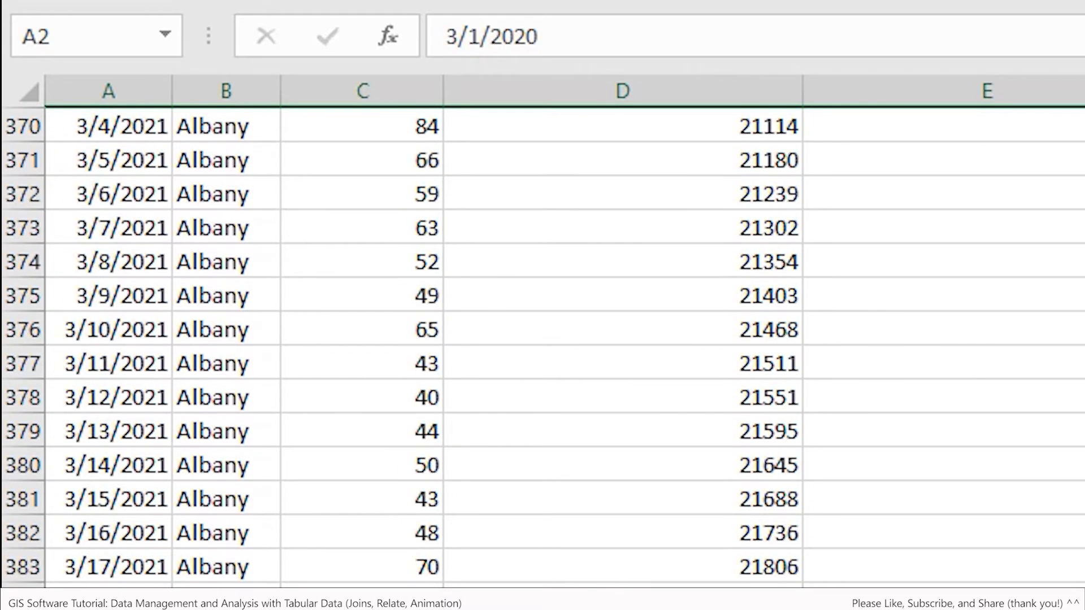
{"action": "scroll", "coordinate": [543, 346], "scroll_direction": "down", "scroll_amount": 2}
{"action": "scroll", "coordinate": [542, 347], "scroll_direction": "up", "scroll_amount": 20}
{"action": "scroll", "coordinate": [543, 346], "scroll_direction": "up", "scroll_amount": 20}
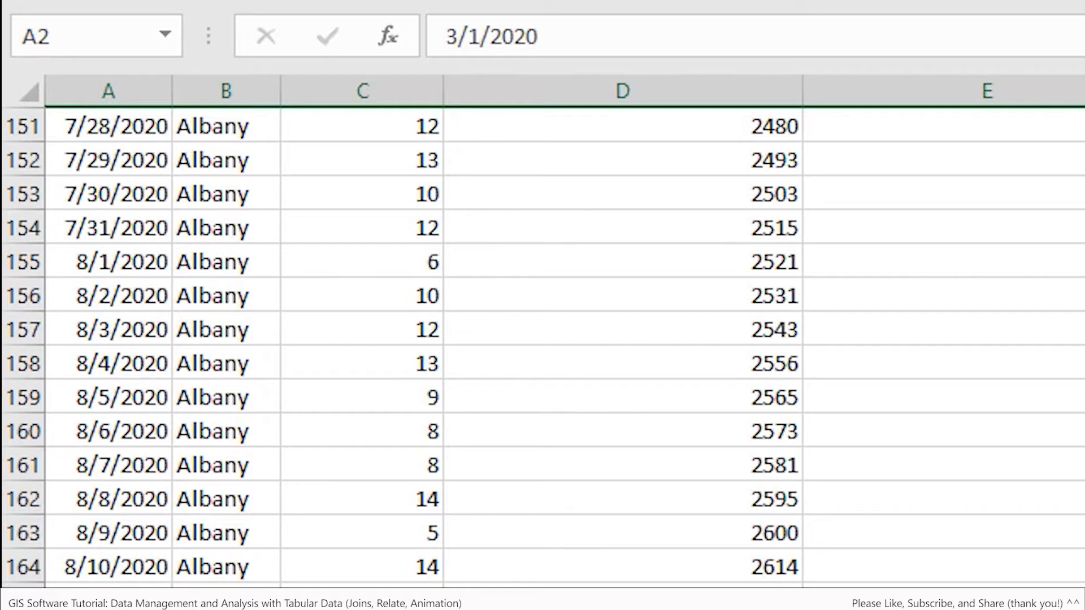
{"action": "scroll", "coordinate": [542, 346], "scroll_direction": "up", "scroll_amount": 20}
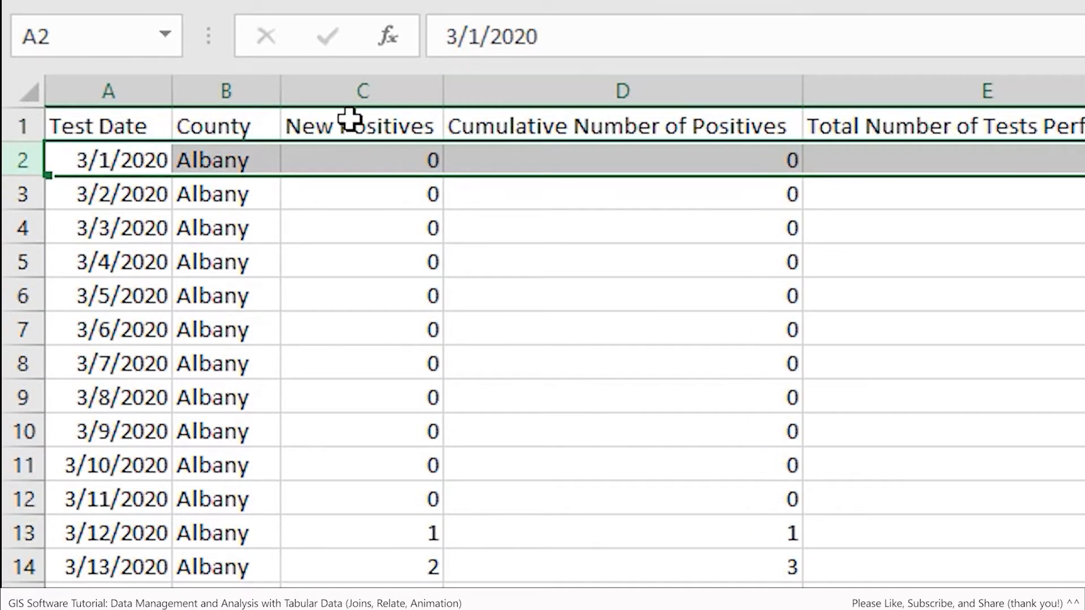
{"action": "left_click", "coordinate": [349, 121]}
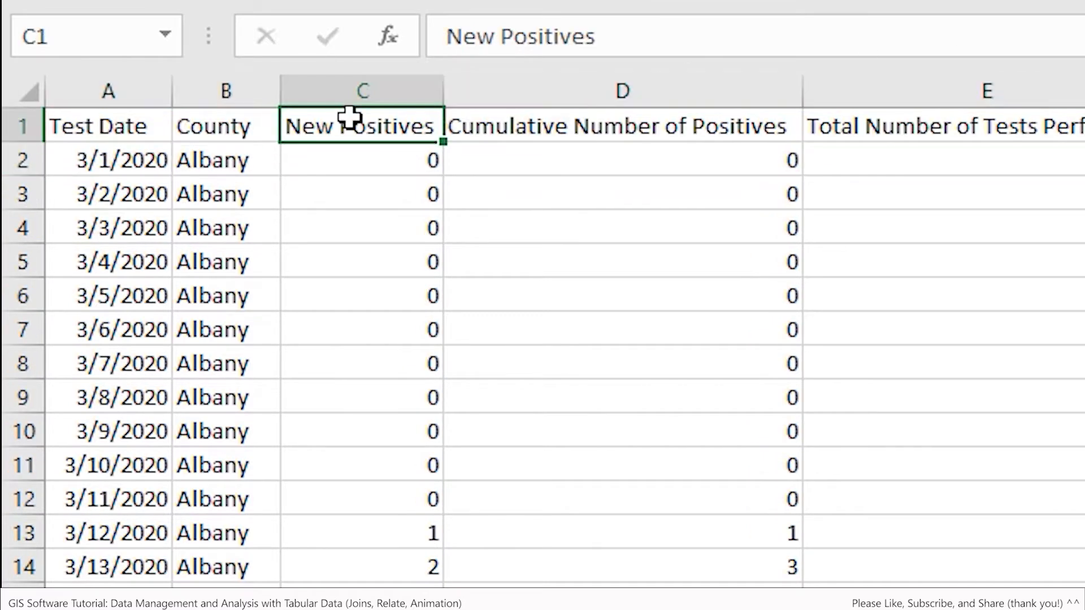
{"action": "left_click", "coordinate": [576, 126]}
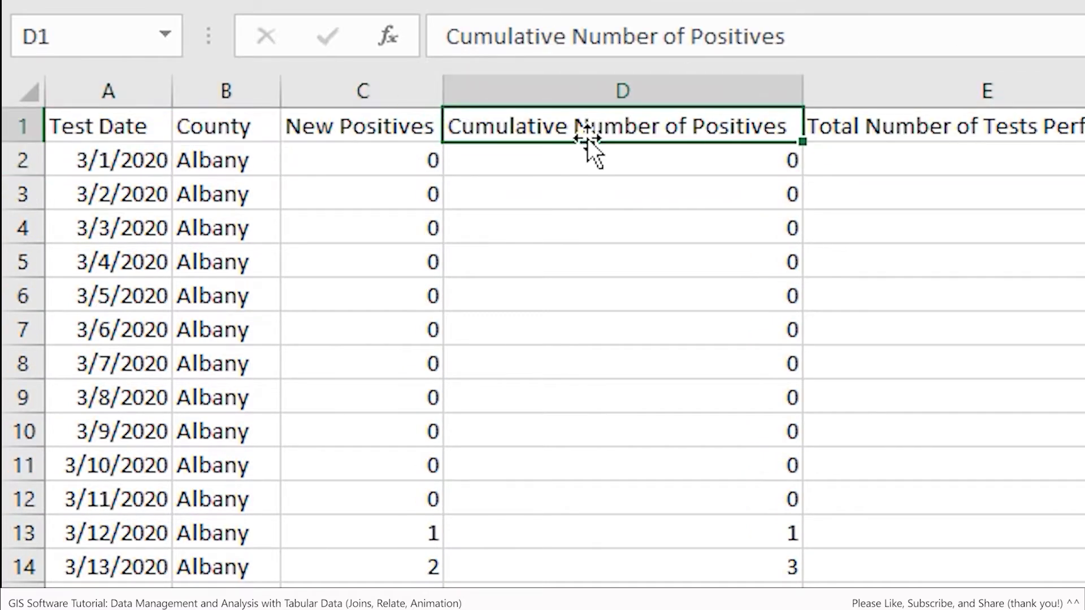
{"action": "left_click", "coordinate": [969, 126]}
{"action": "key", "text": "Right"}
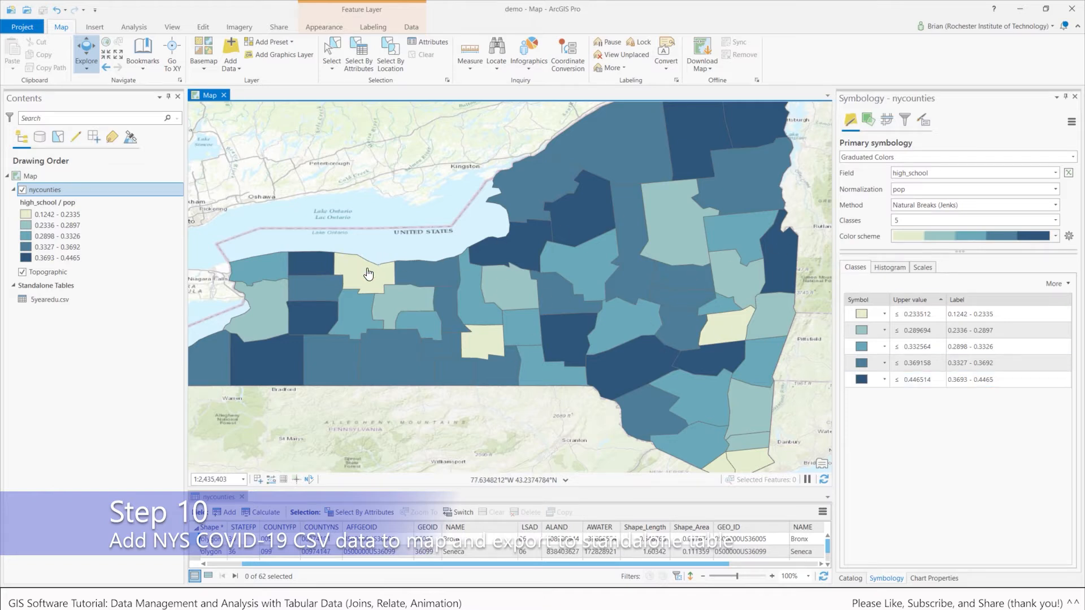
Switch to ArcGIS Pro and refresh the project's temp folder in the Catalog to list the newly downloaded file
{"action": "left_click", "coordinate": [851, 578]}
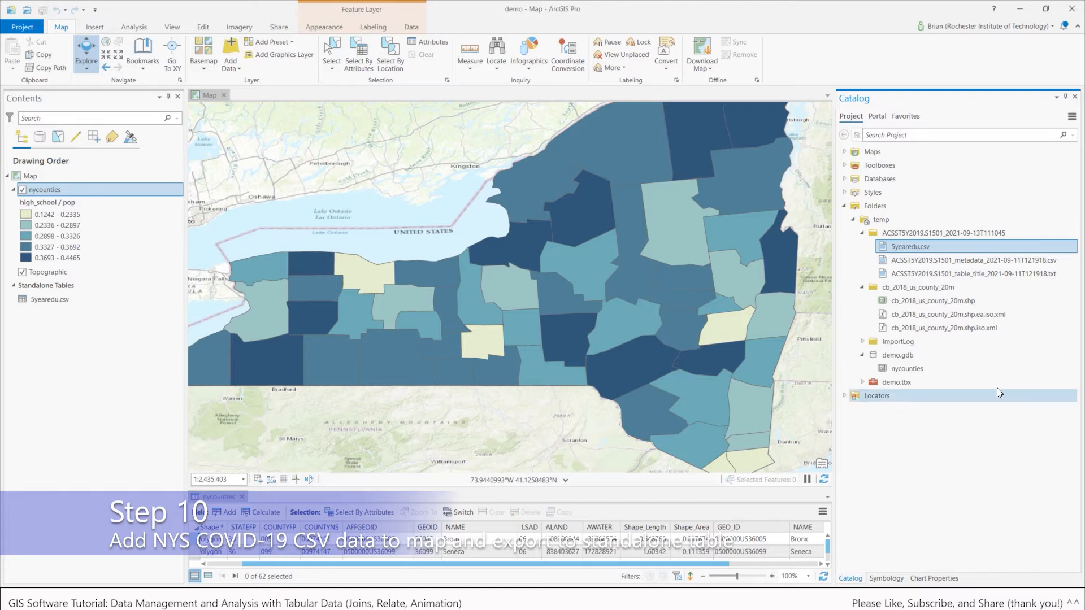
{"action": "left_click", "coordinate": [895, 222]}
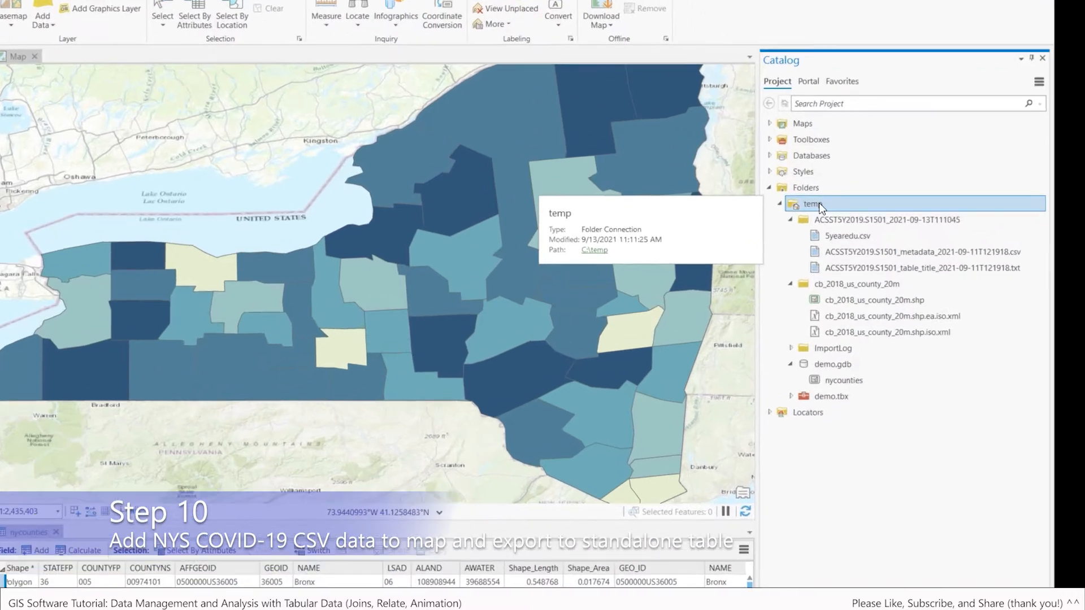
{"action": "right_click", "coordinate": [888, 222]}
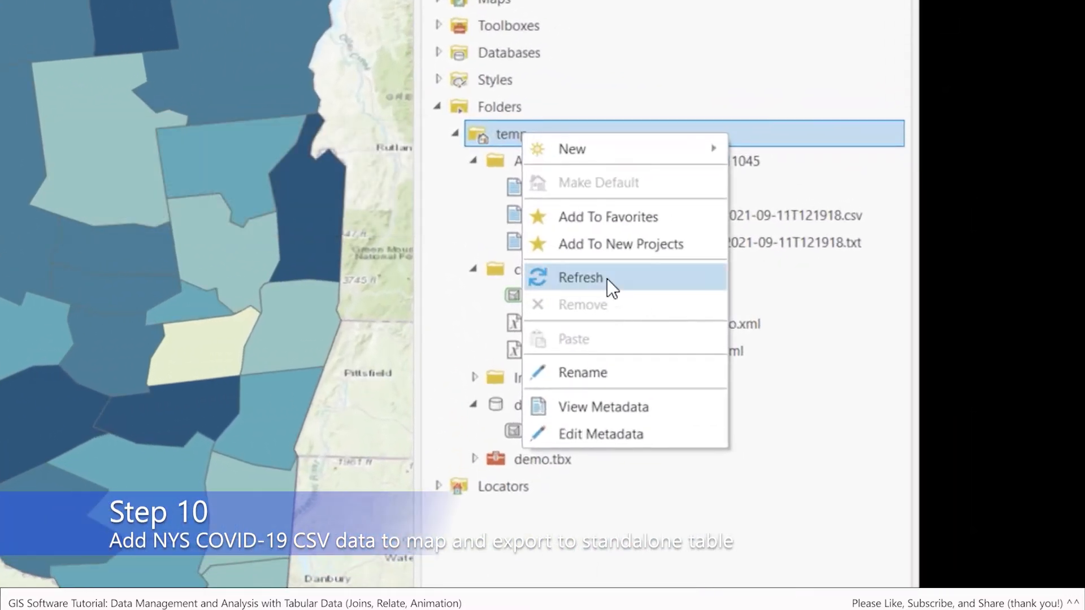
{"action": "left_click", "coordinate": [664, 281]}
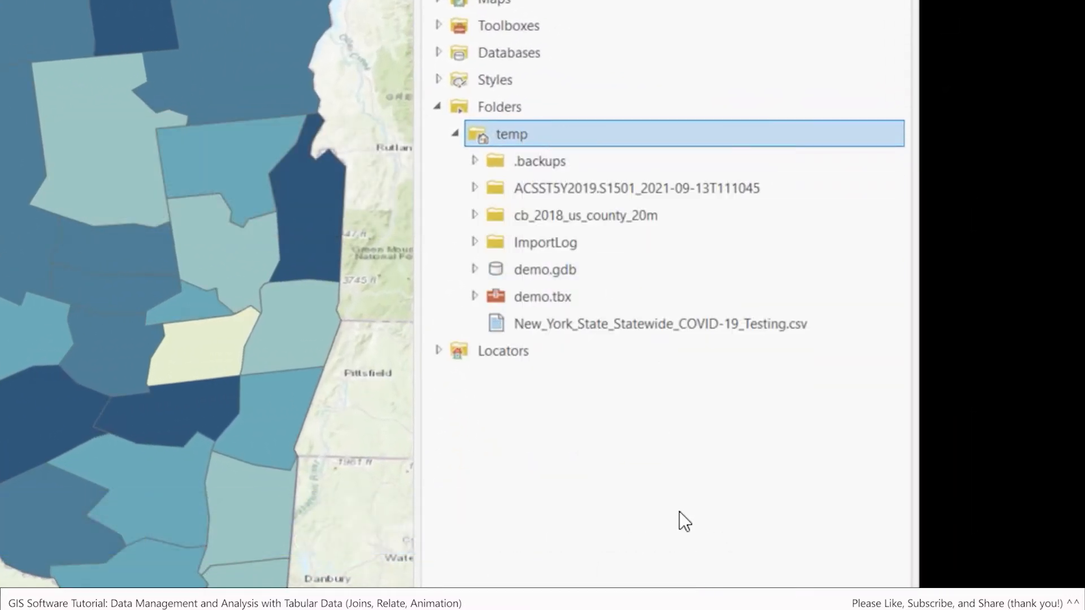
Add New_York_State_Statewide_COVID-19_Testing.csv from the temp folder to the map's standalone tables
{"action": "left_click", "coordinate": [641, 331]}
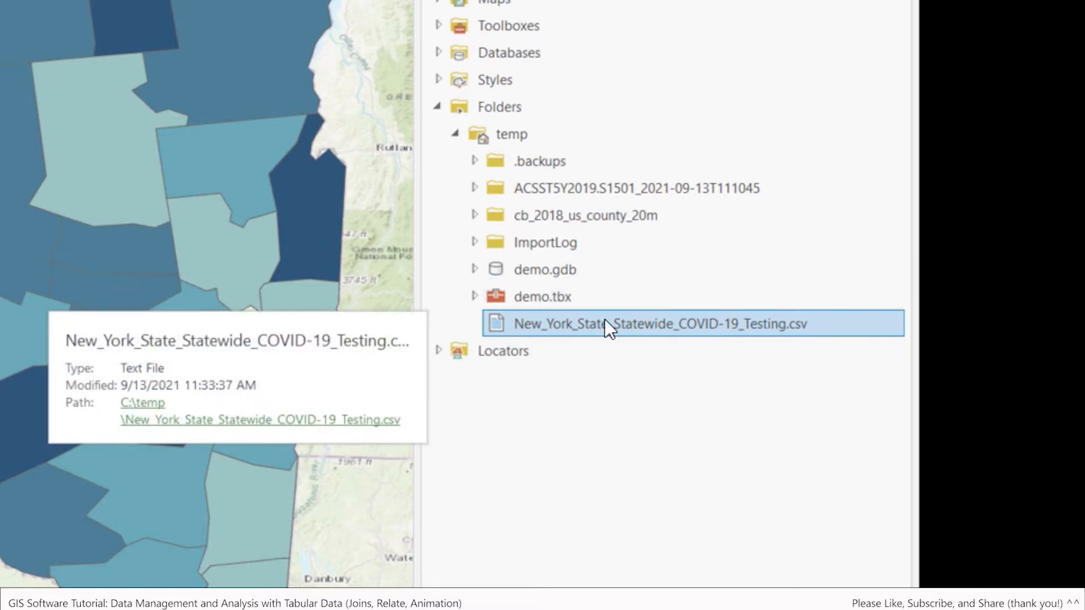
{"action": "left_click_drag", "start_coordinate": [605, 320], "coordinate": [0, 306]}
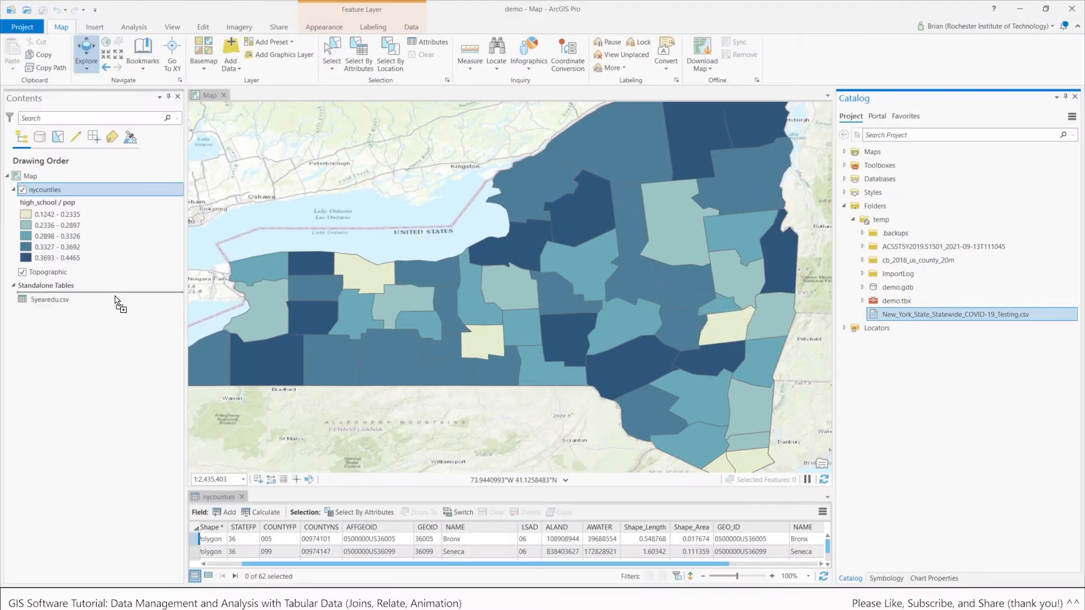
{"action": "left_click_drag", "start_coordinate": [115, 297], "coordinate": [116, 299]}
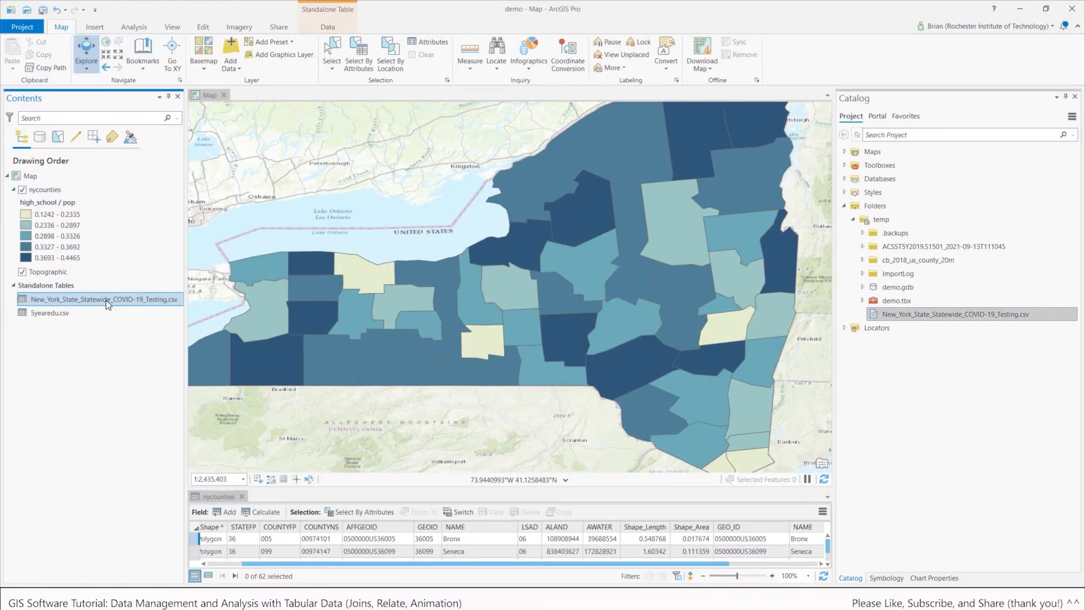
Open the COVID-19 testing table and enlarge its view to look through more of the records
{"action": "right_click", "coordinate": [106, 303]}
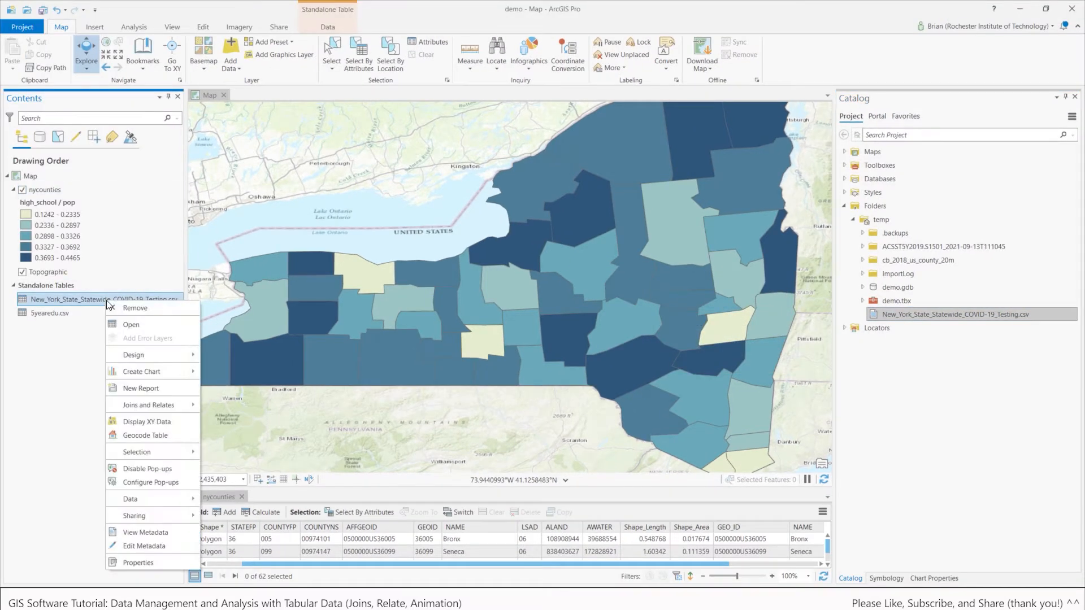
{"action": "left_click", "coordinate": [132, 326]}
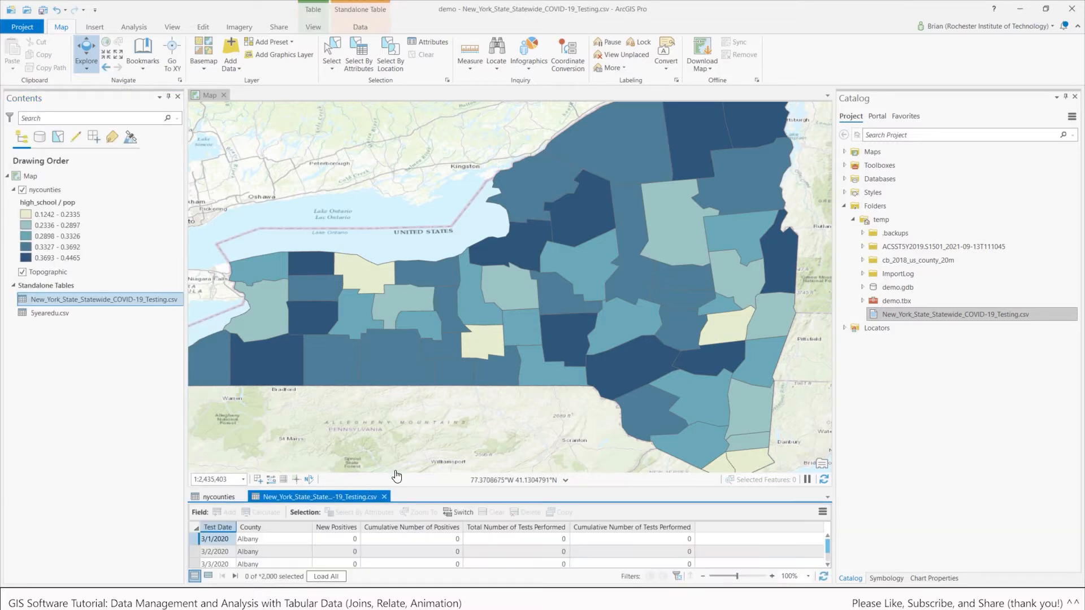
{"action": "left_click_drag", "start_coordinate": [395, 483], "coordinate": [414, 363]}
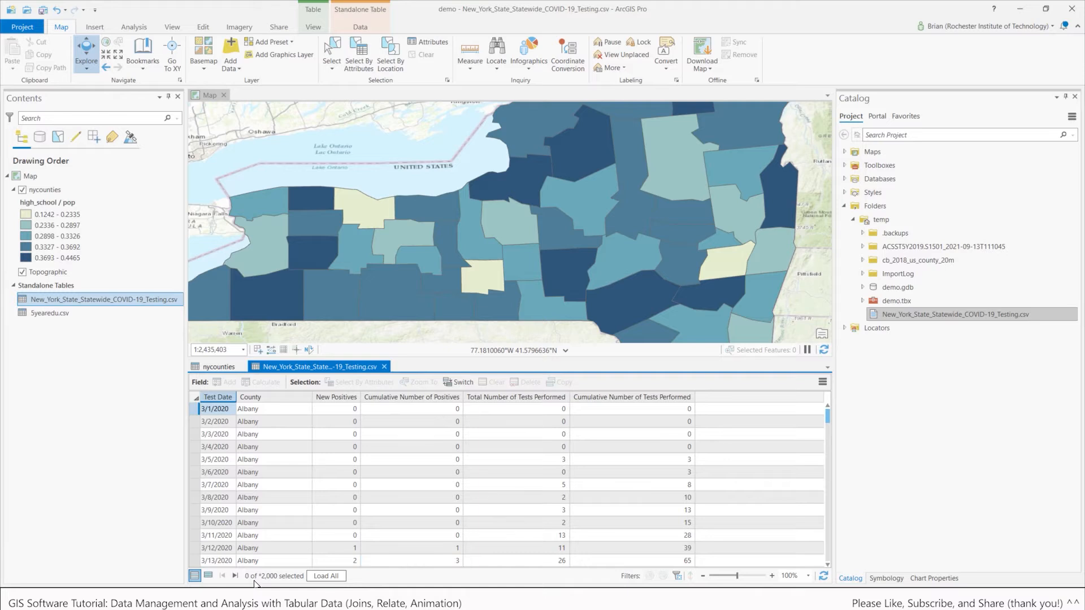
{"action": "mouse_move", "coordinate": [828, 419]}
{"action": "left_mouse_down"}
{"action": "mouse_move", "coordinate": [832, 430]}
{"action": "mouse_move", "coordinate": [831, 410]}
{"action": "left_mouse_up"}
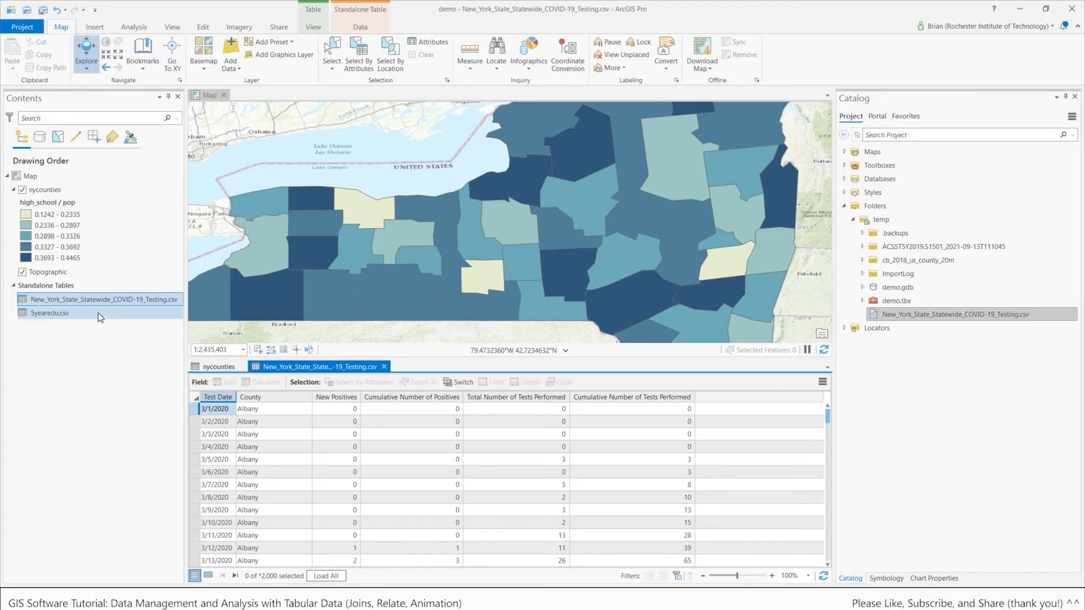
Export the New_York_State_Statewide_COVID-19_Testing.csv table to demo.gdb with the output name nyscovid
{"action": "left_click", "coordinate": [919, 288]}
{"action": "left_click", "coordinate": [862, 287]}
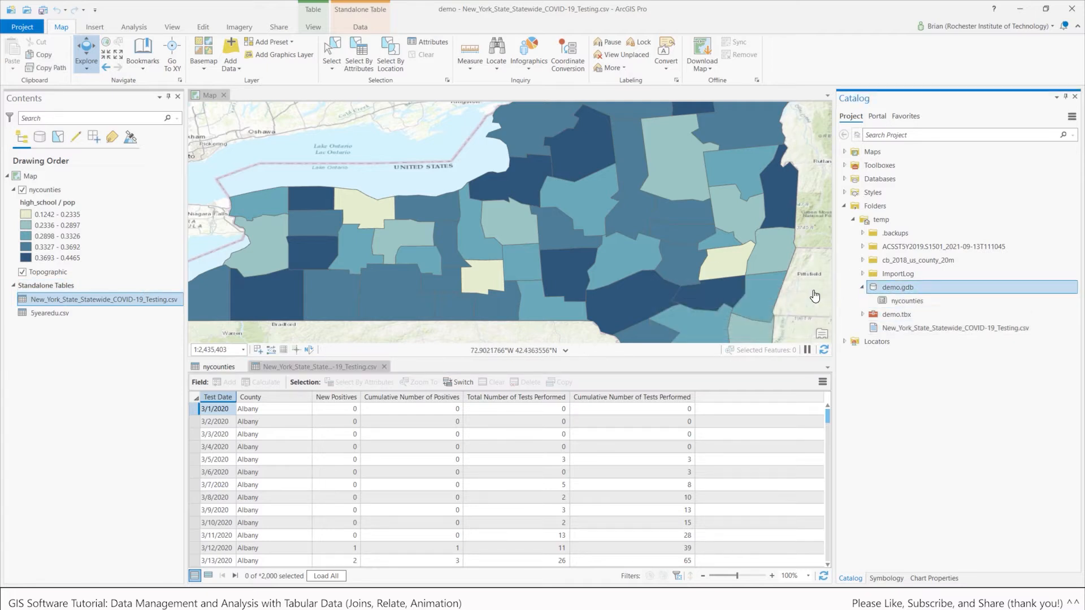
{"action": "right_click", "coordinate": [106, 298]}
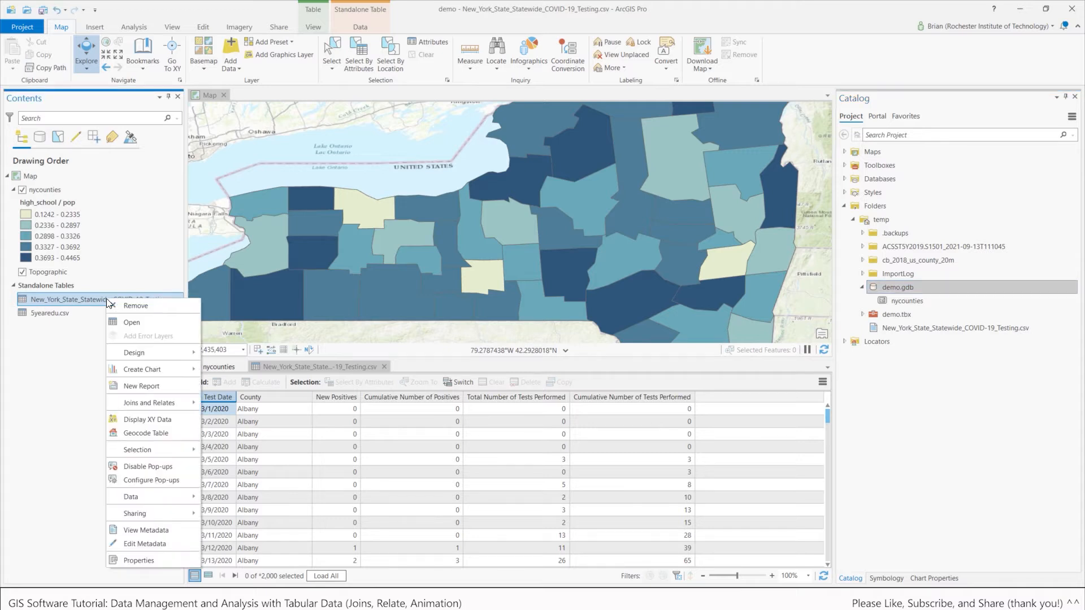
{"action": "mouse_move", "coordinate": [158, 495]}
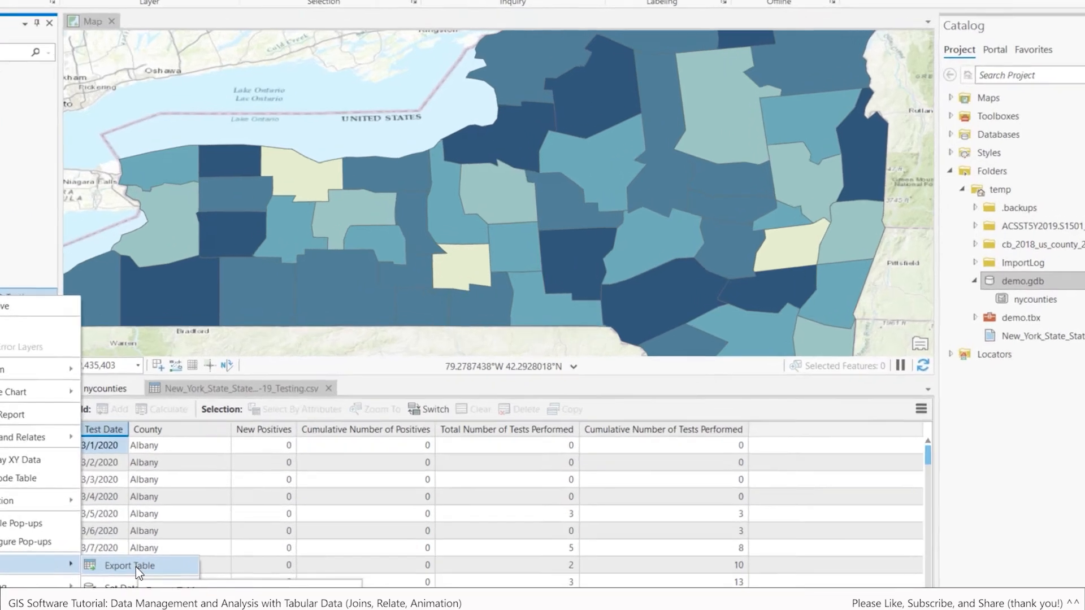
{"action": "left_click", "coordinate": [243, 503]}
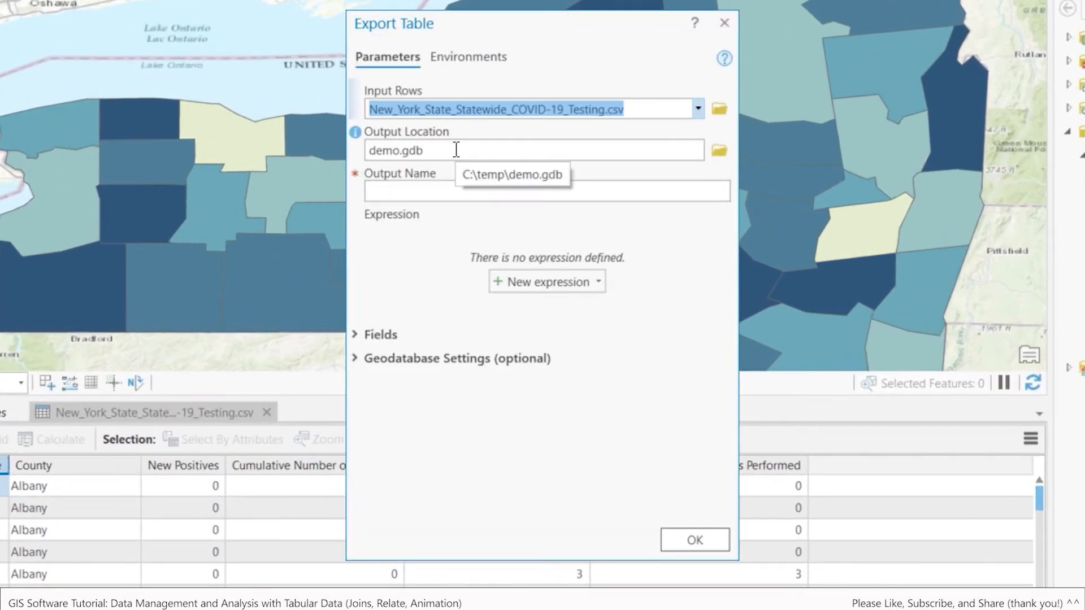
{"action": "left_click", "coordinate": [436, 195]}
{"action": "type", "text": "nysc"}
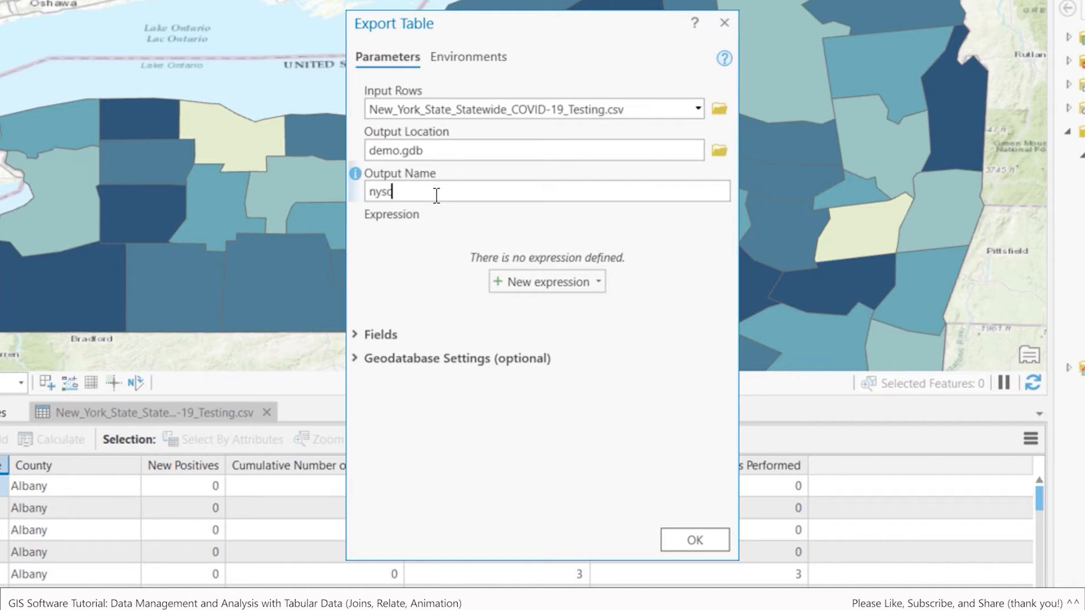
{"action": "type", "text": "ovid"}
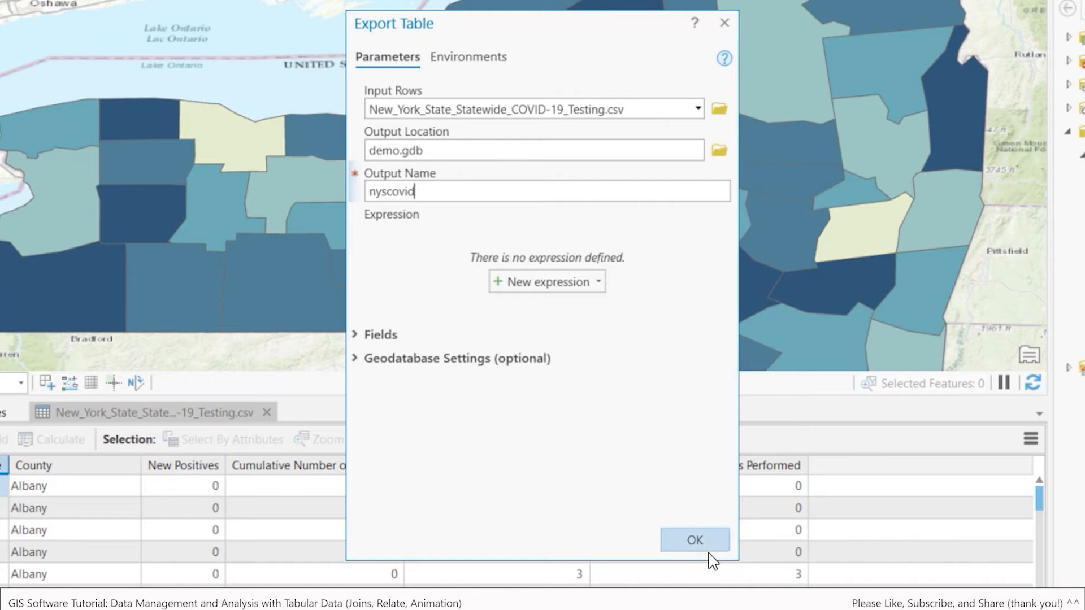
{"action": "left_click", "coordinate": [696, 541]}
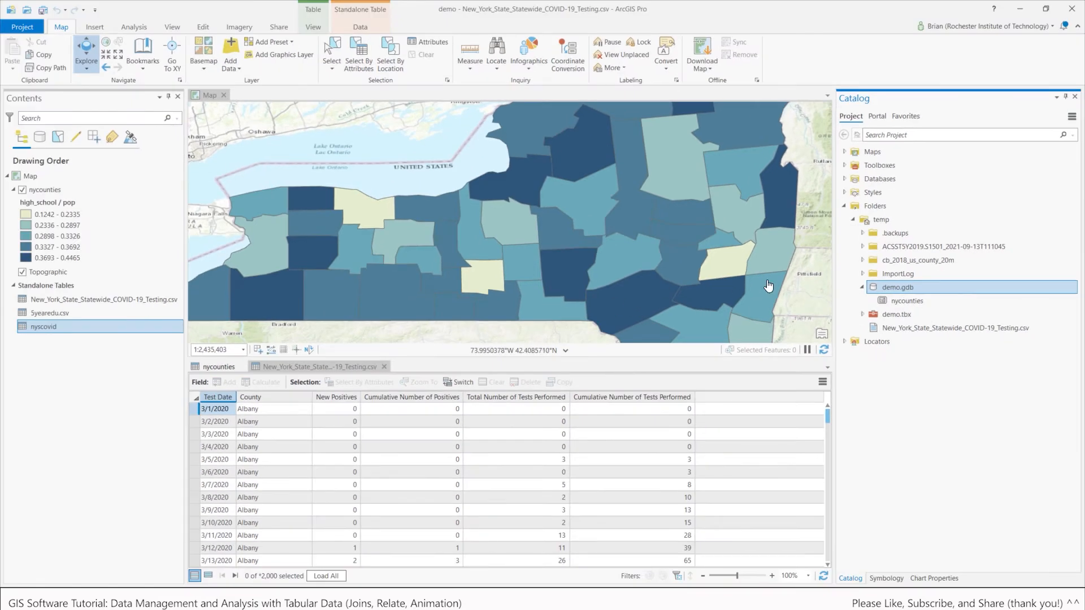
Refresh demo.gdb in the Catalog and locate the exported nyscovid table alongside the original CSV file
{"action": "right_click", "coordinate": [900, 290]}
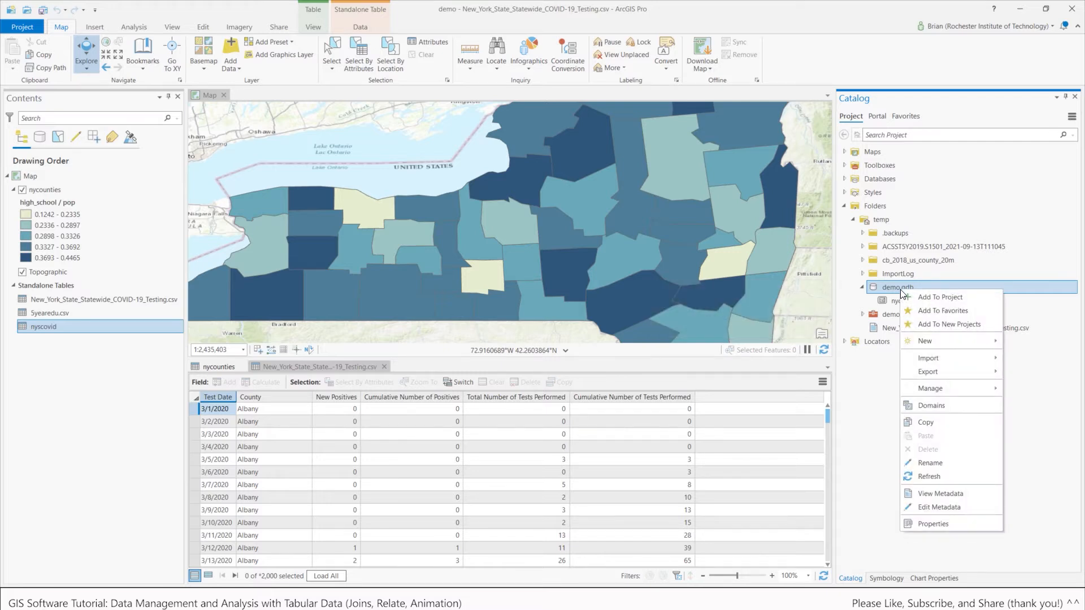
{"action": "left_click", "coordinate": [937, 477]}
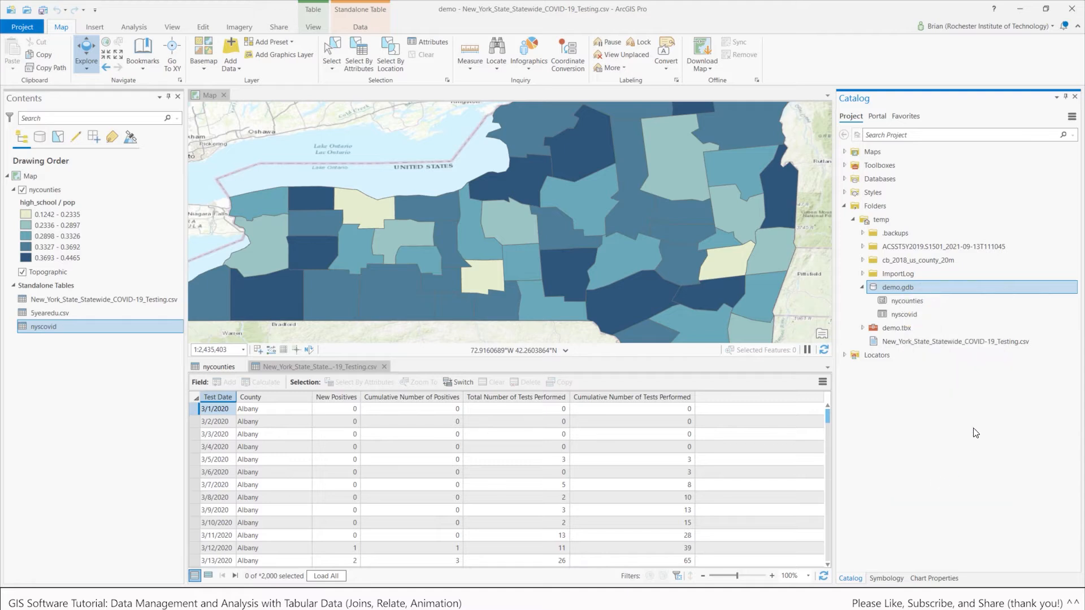
{"action": "left_click", "coordinate": [911, 315]}
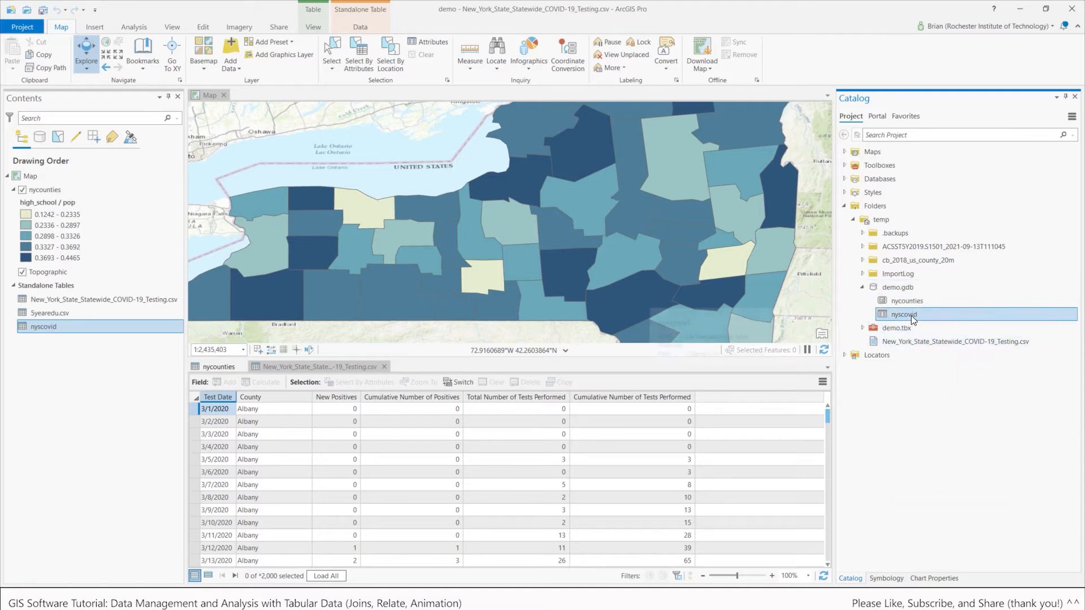
{"action": "left_click", "coordinate": [900, 286]}
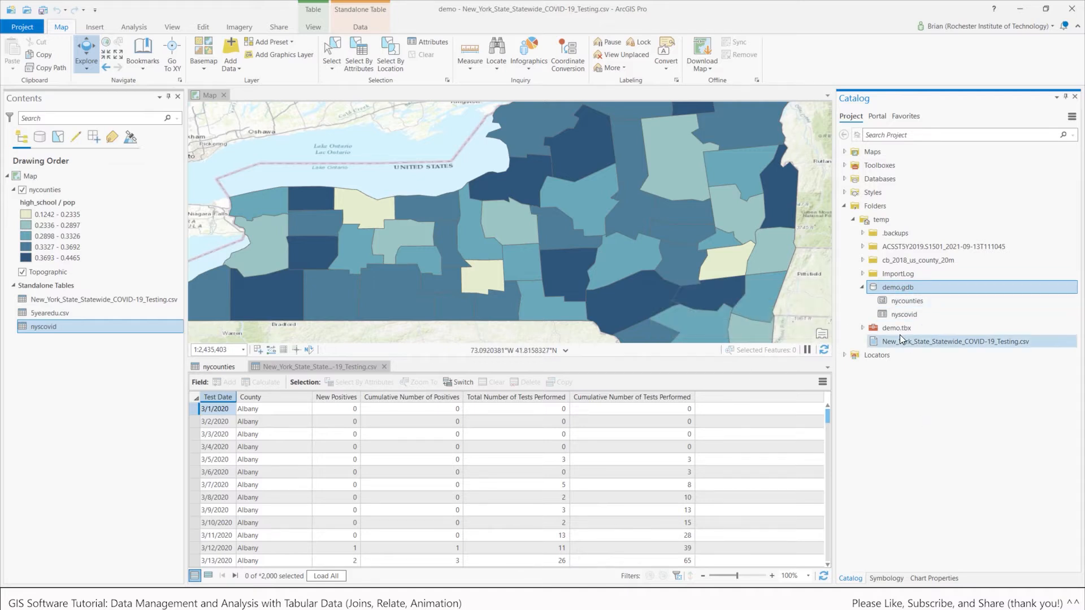
{"action": "left_click", "coordinate": [941, 342]}
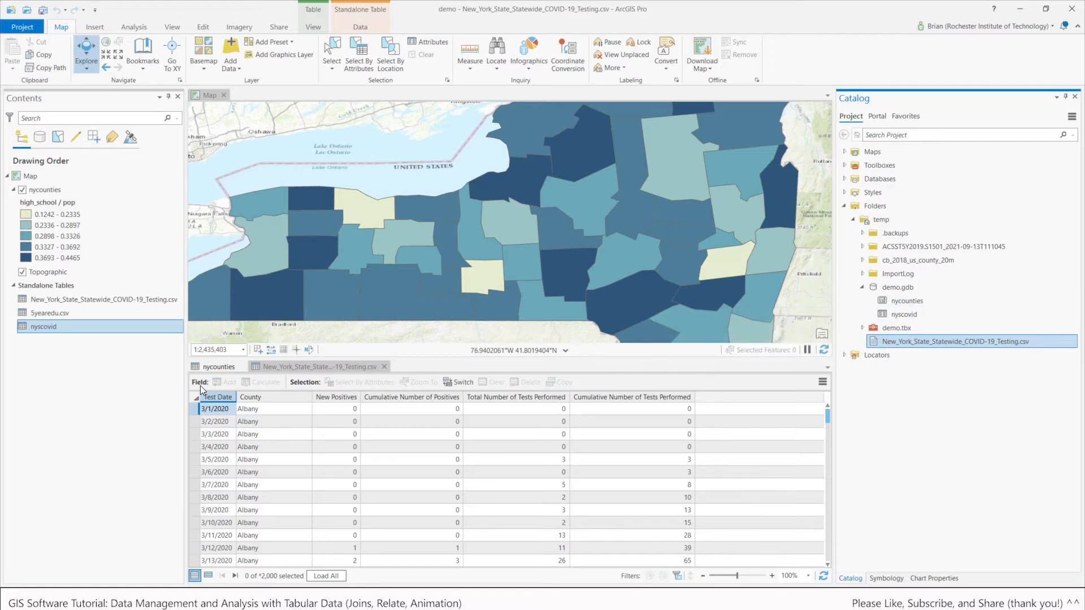
Remove the New_York_State_Statewide_COVID-19_Testing.csv standalone table from the map
{"action": "left_click", "coordinate": [80, 301]}
{"action": "right_click", "coordinate": [79, 299]}
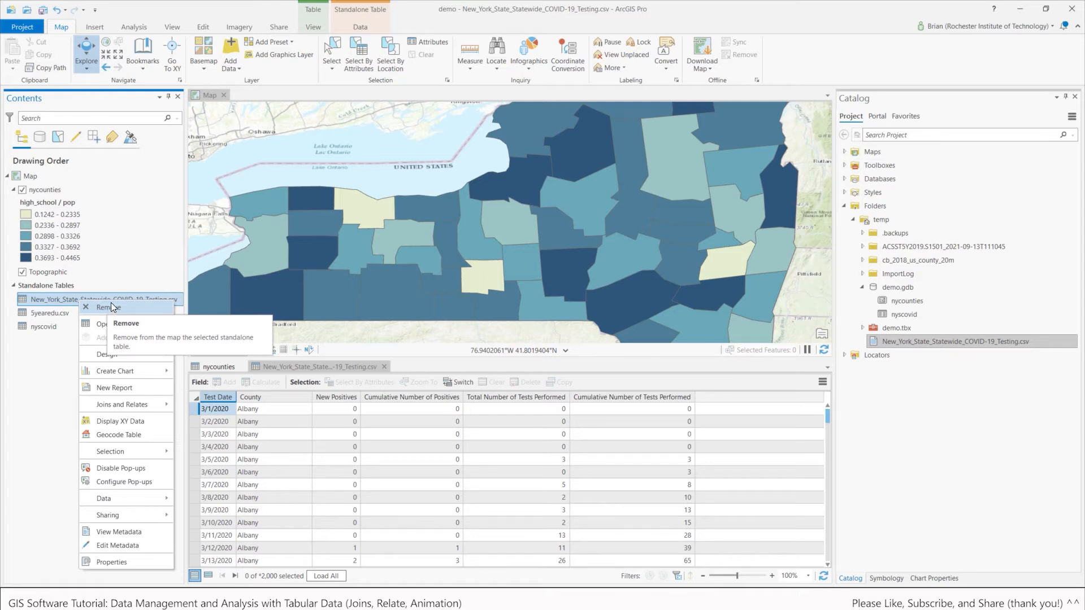
{"action": "left_click", "coordinate": [105, 308]}
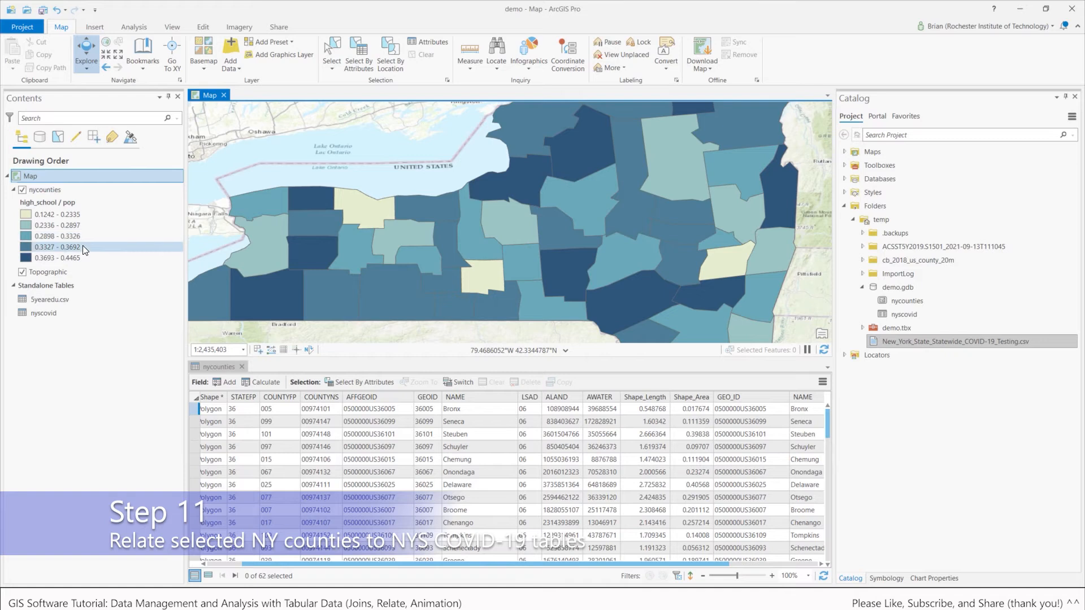
Open the nyscovid table, undock it into a floating window over the map and enlarge it
{"action": "left_click", "coordinate": [45, 314]}
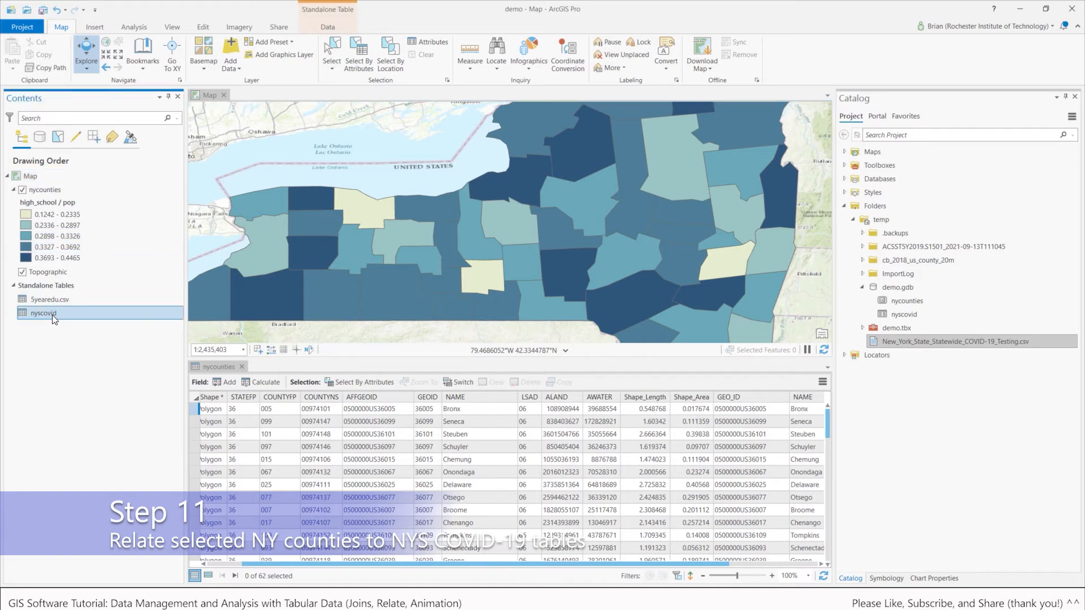
{"action": "right_click", "coordinate": [54, 319]}
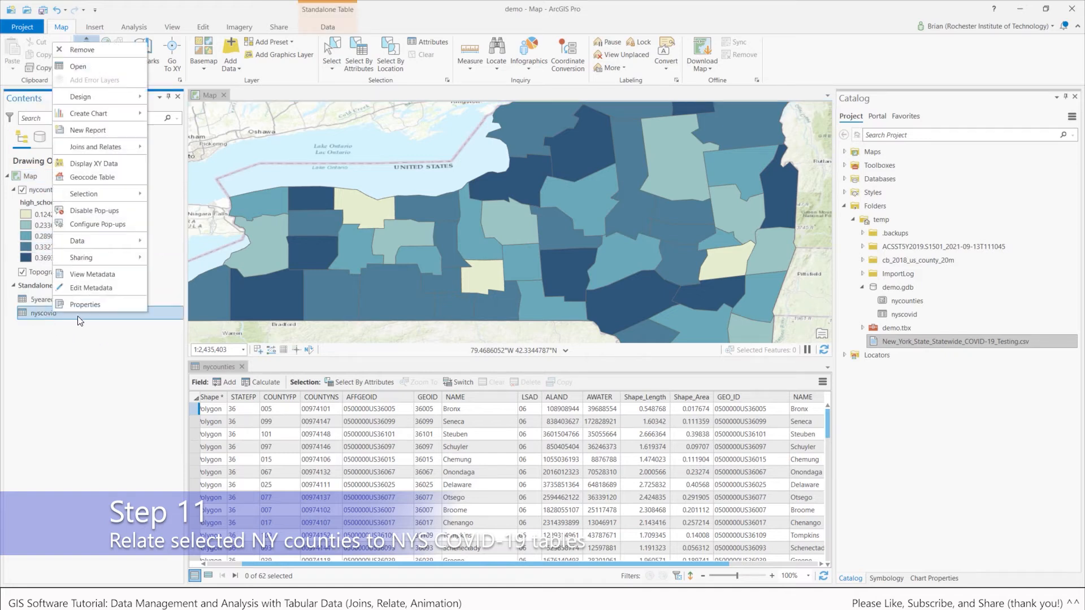
{"action": "left_click", "coordinate": [109, 68]}
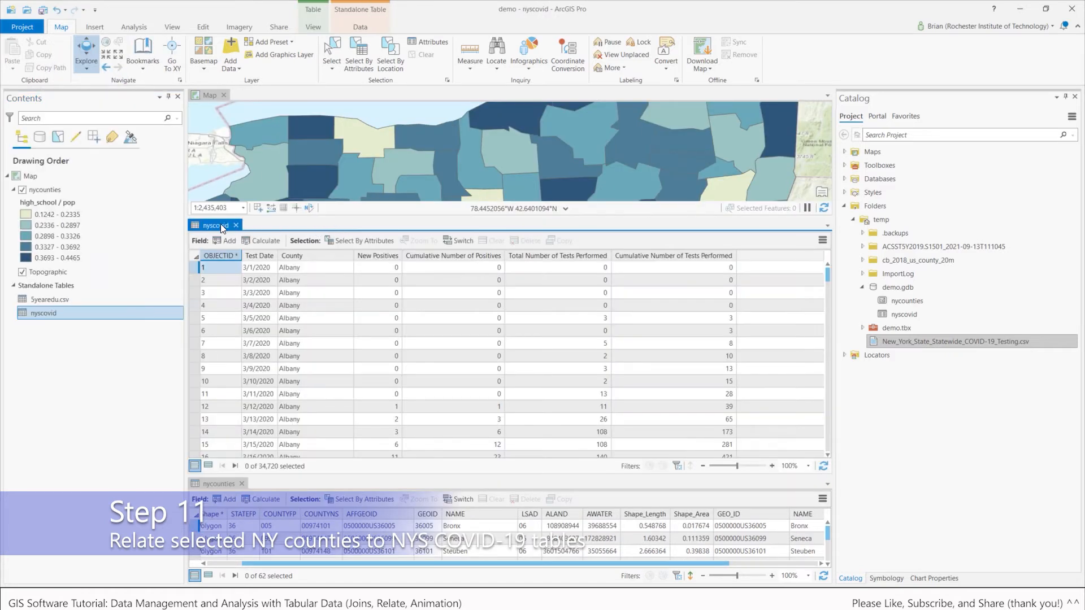
{"action": "left_click_drag", "start_coordinate": [255, 230], "coordinate": [529, 249]}
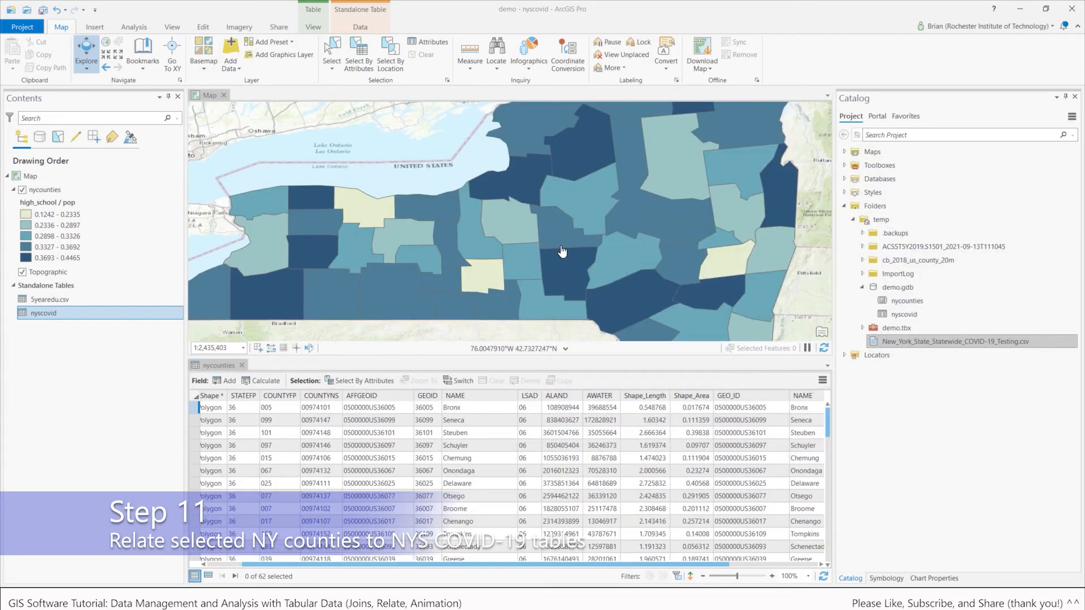
{"action": "left_click_drag", "start_coordinate": [1084, 152], "coordinate": [626, 151]}
{"action": "left_click_drag", "start_coordinate": [714, 436], "coordinate": [833, 519]}
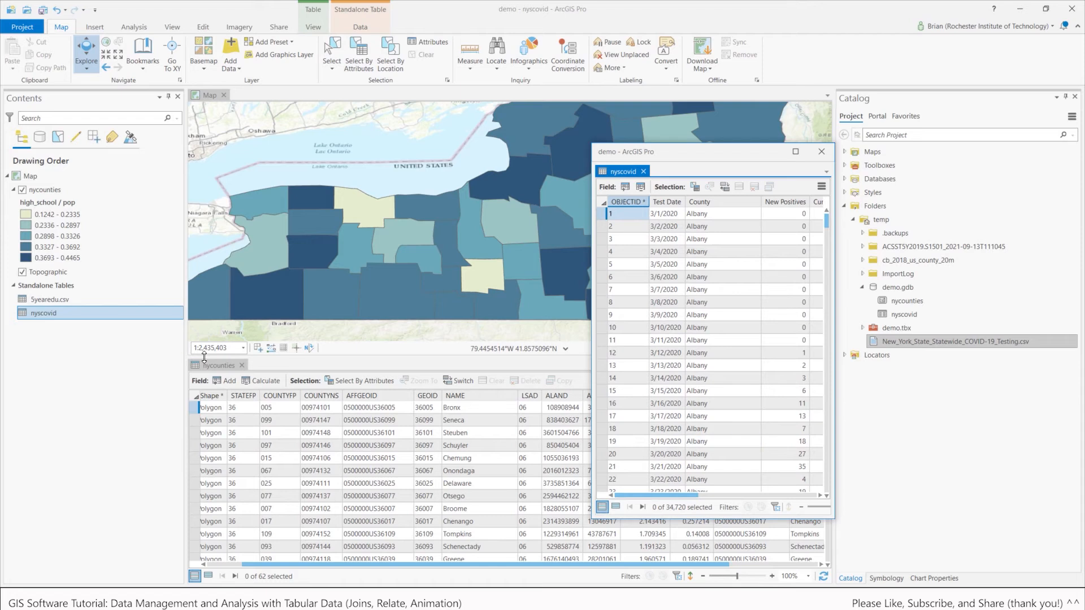
Undock the nycounties attribute table into a floating window beside nyscovid and enlarge it
{"action": "left_click_drag", "start_coordinate": [218, 366], "coordinate": [224, 217]}
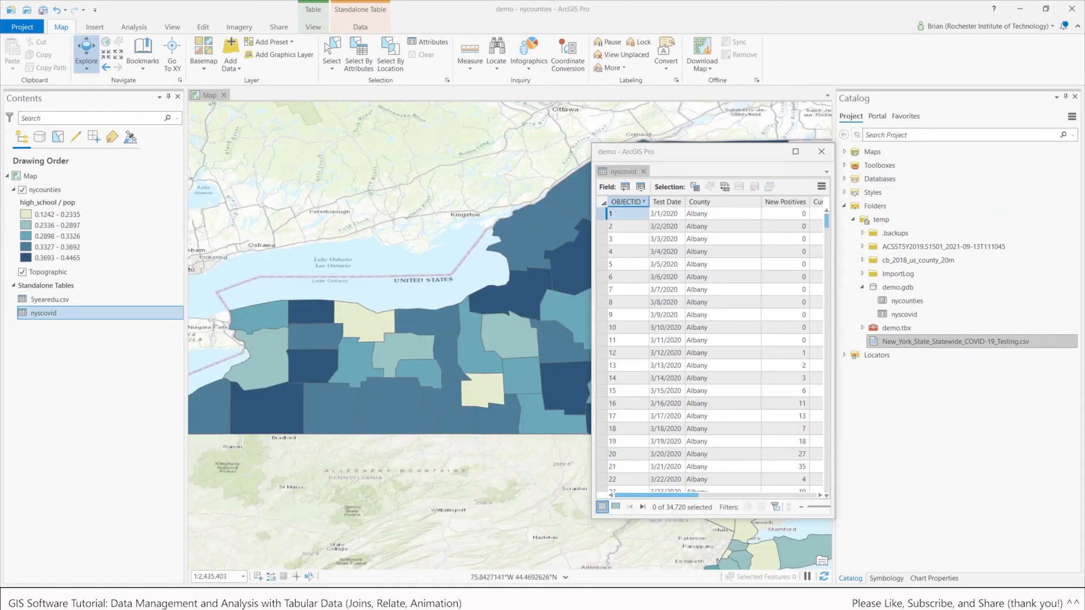
{"action": "left_click_drag", "start_coordinate": [1084, 152], "coordinate": [289, 146]}
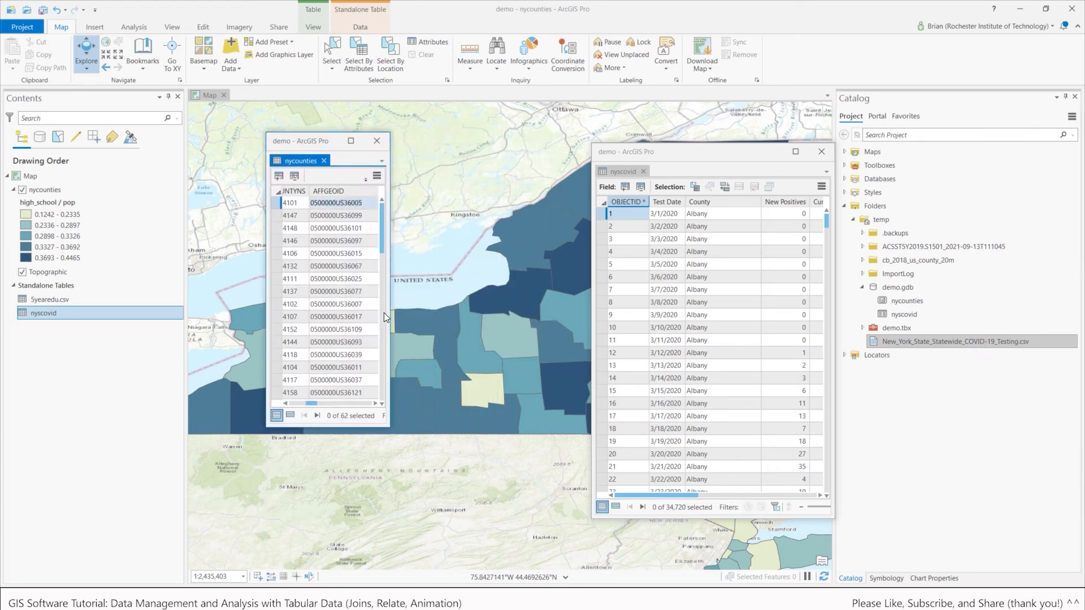
{"action": "left_click_drag", "start_coordinate": [386, 425], "coordinate": [552, 549]}
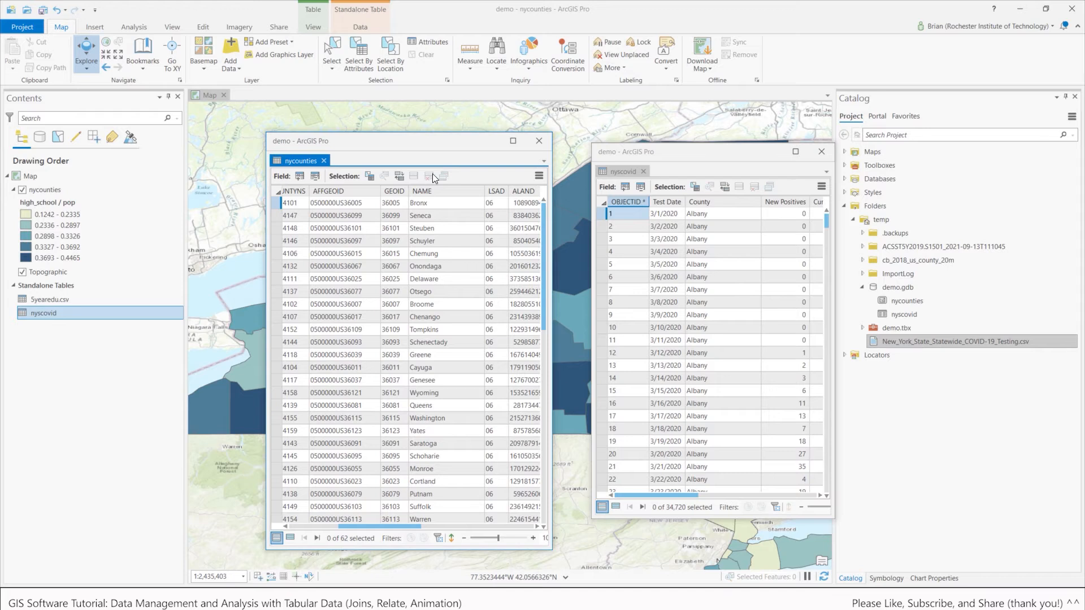
Sort the nycounties table ascending by NAME and select the Albany record
{"action": "right_click", "coordinate": [431, 194]}
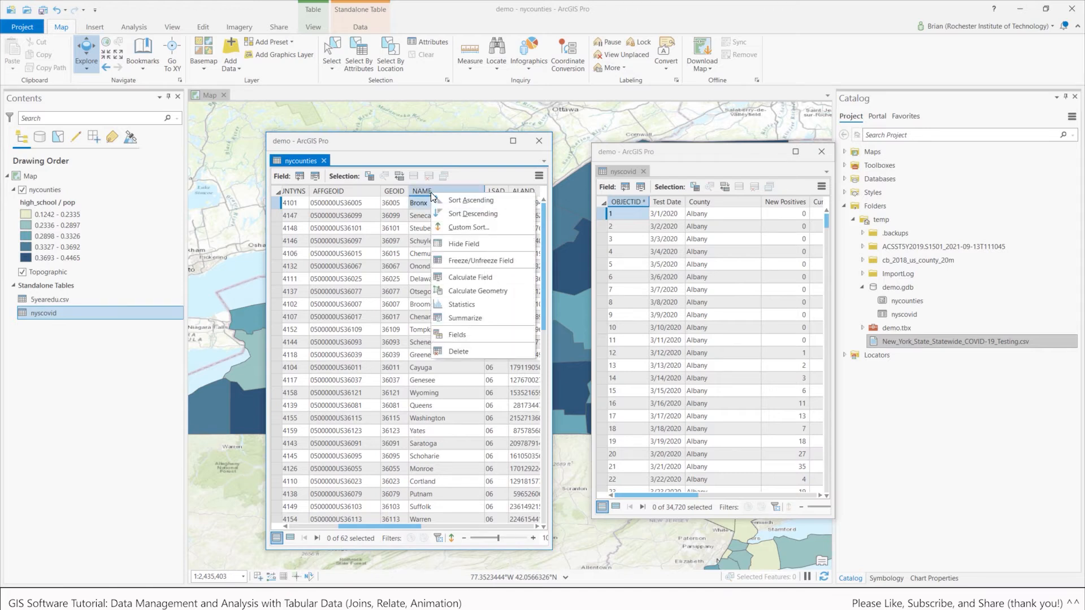
{"action": "left_click", "coordinate": [458, 200]}
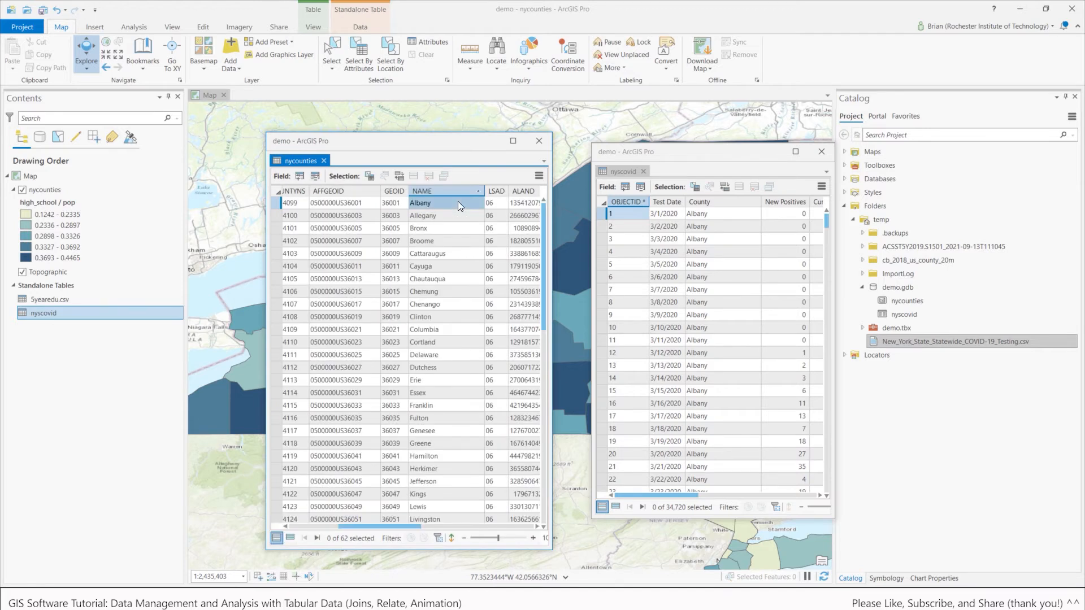
{"action": "left_click", "coordinate": [276, 207]}
Rearrange the floating nycounties and nyscovid tables side by side so the selected county on the map is uncovered
{"action": "left_click_drag", "start_coordinate": [675, 154], "coordinate": [636, 143]}
{"action": "left_click_drag", "start_coordinate": [490, 166], "coordinate": [362, 128]}
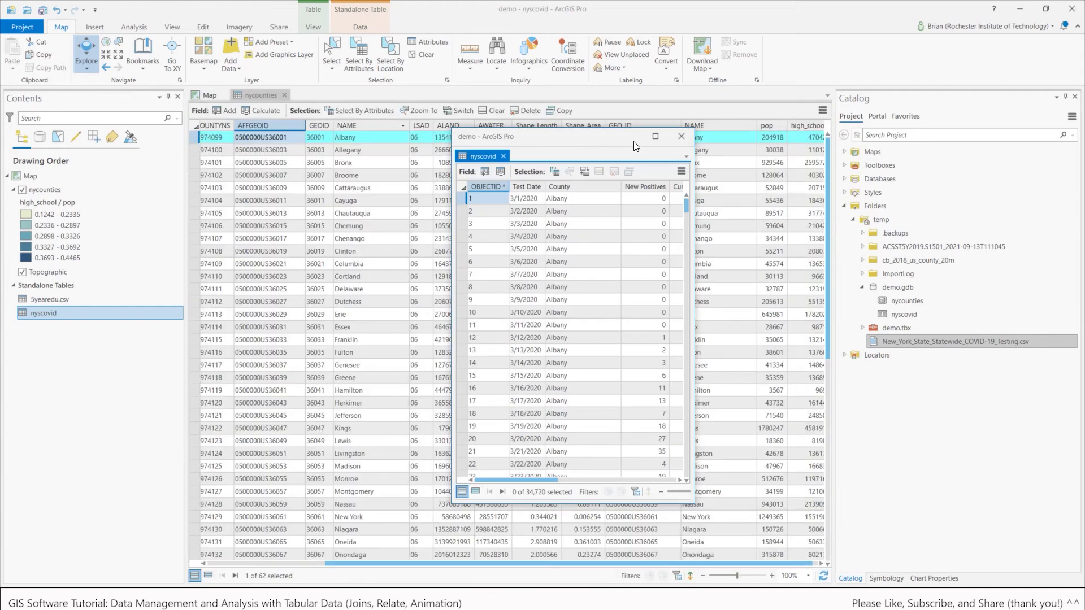
{"action": "left_click_drag", "start_coordinate": [630, 141], "coordinate": [424, 135]}
{"action": "left_click_drag", "start_coordinate": [257, 96], "coordinate": [164, 145]}
{"action": "left_click", "coordinate": [446, 140]}
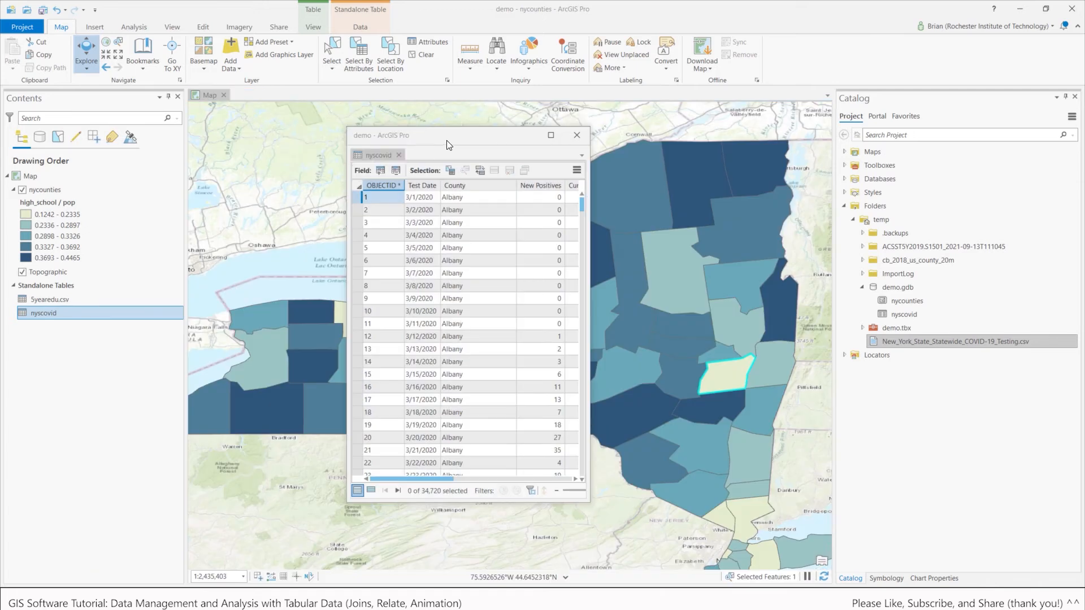
{"action": "left_click_drag", "start_coordinate": [1084, 154], "coordinate": [249, 140]}
{"action": "left_click_drag", "start_coordinate": [205, 212], "coordinate": [72, 214]}
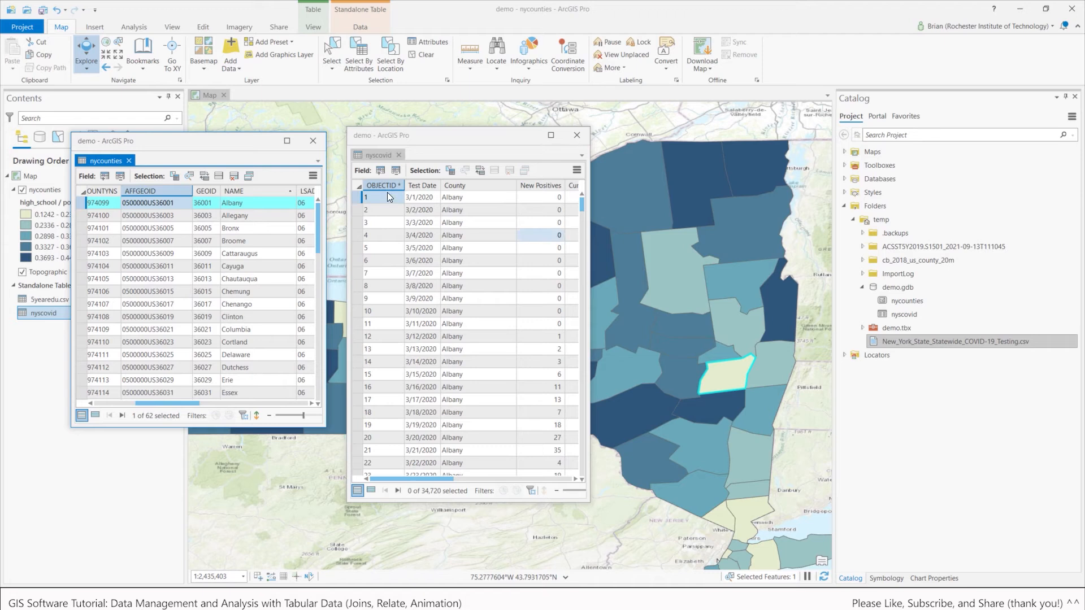
Select the first Albany record in nyscovid and look through the county's many daily records by test date
{"action": "left_click", "coordinate": [358, 198]}
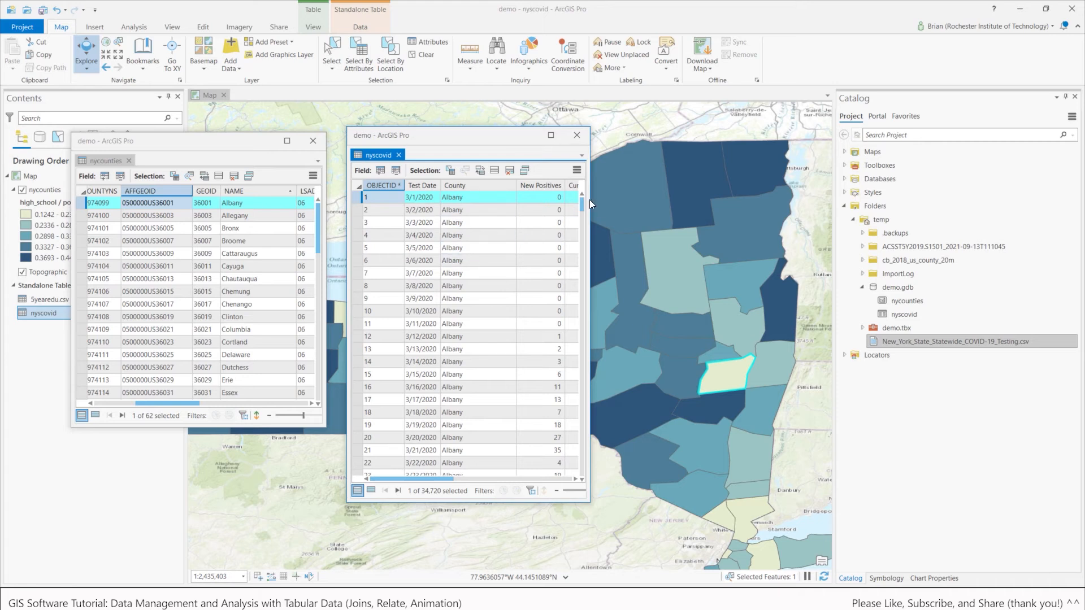
{"action": "left_click_drag", "start_coordinate": [582, 201], "coordinate": [582, 205]}
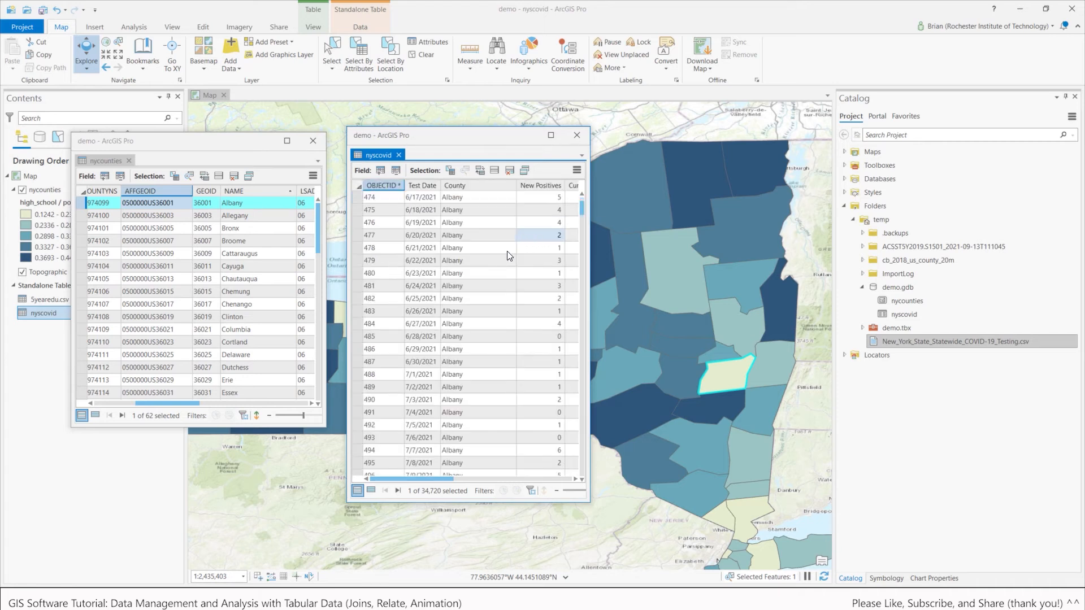
{"action": "scroll", "coordinate": [512, 252], "scroll_direction": "down", "scroll_amount": 15}
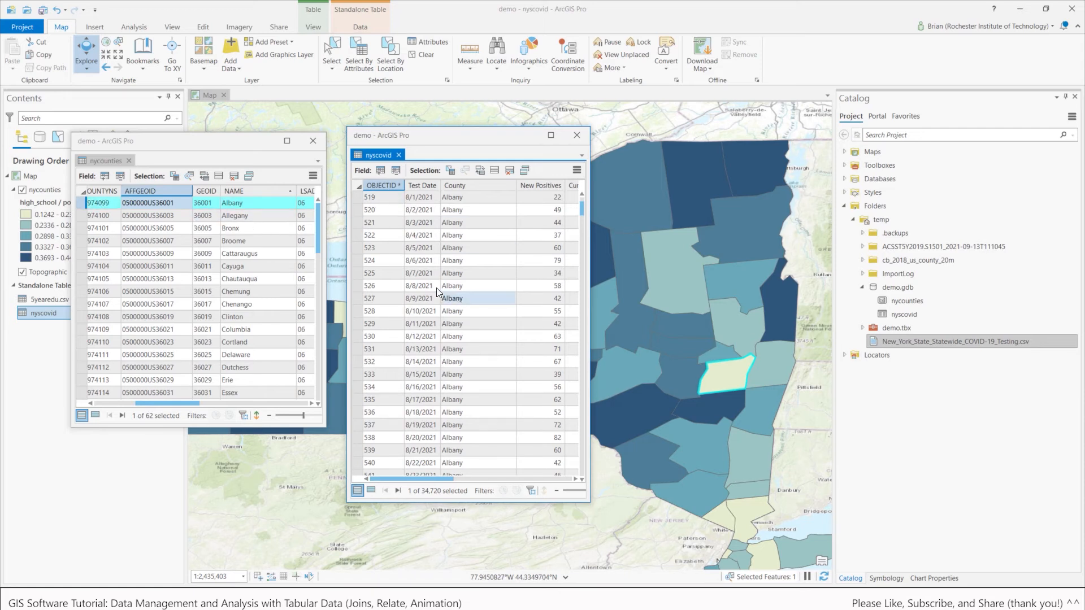
{"action": "left_click", "coordinate": [481, 248]}
{"action": "left_click", "coordinate": [508, 222]}
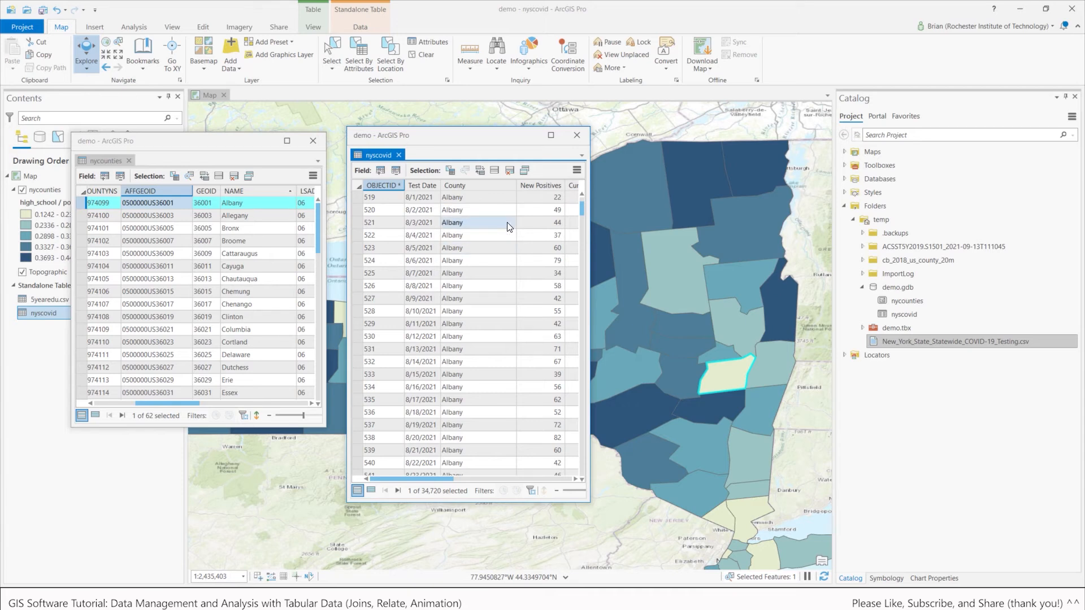
Close the floating nyscovid and nycounties table windows
{"action": "left_click", "coordinate": [577, 136]}
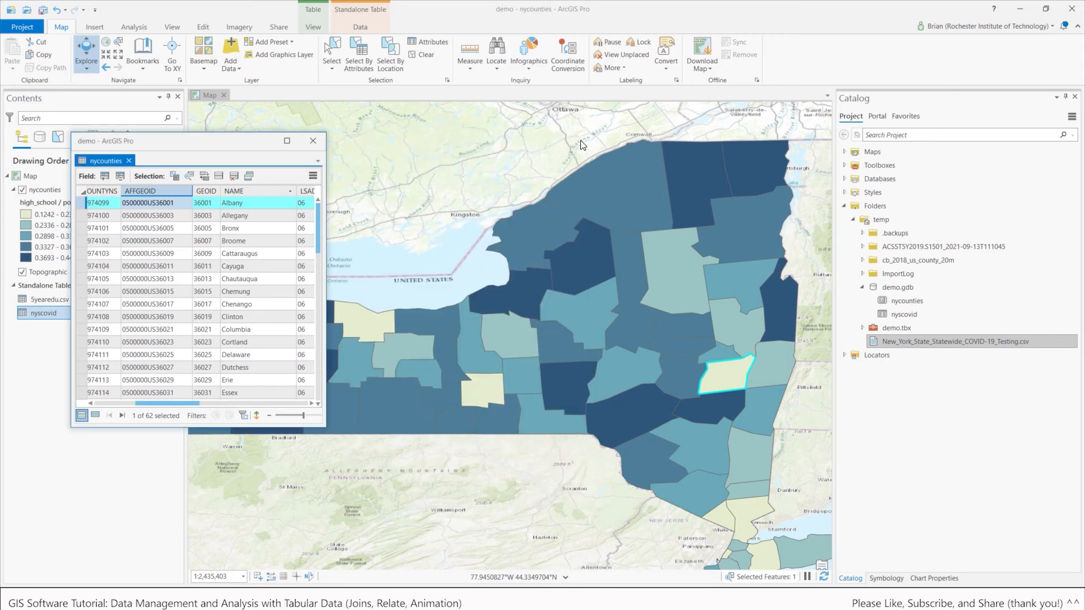
{"action": "left_click", "coordinate": [314, 141]}
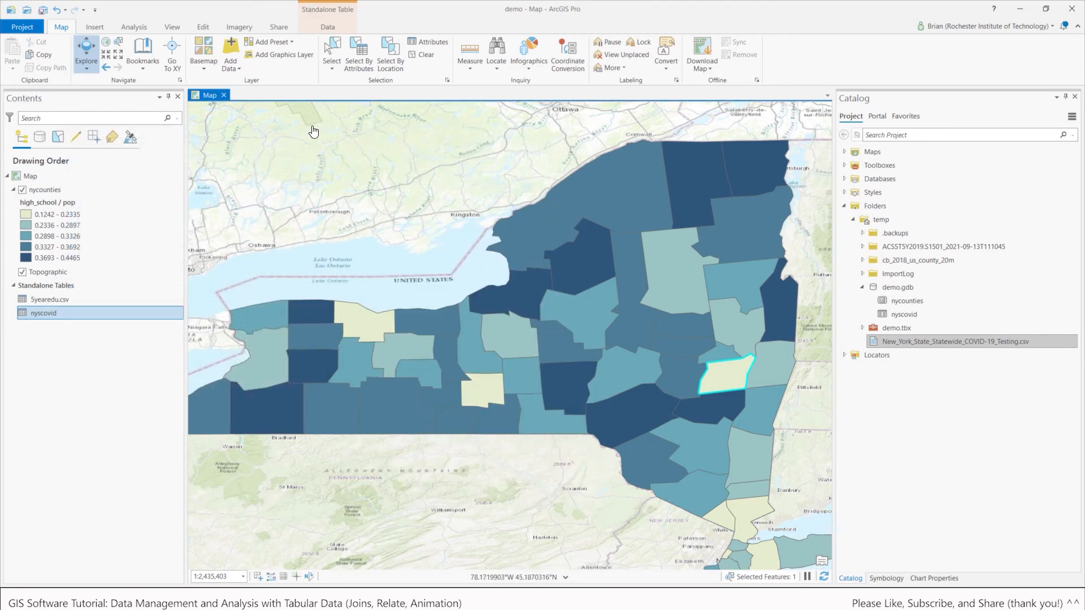
Add a one-to-many relate from the nycounties layer's NAME field to the nyscovid table's County field
{"action": "left_click", "coordinate": [56, 190]}
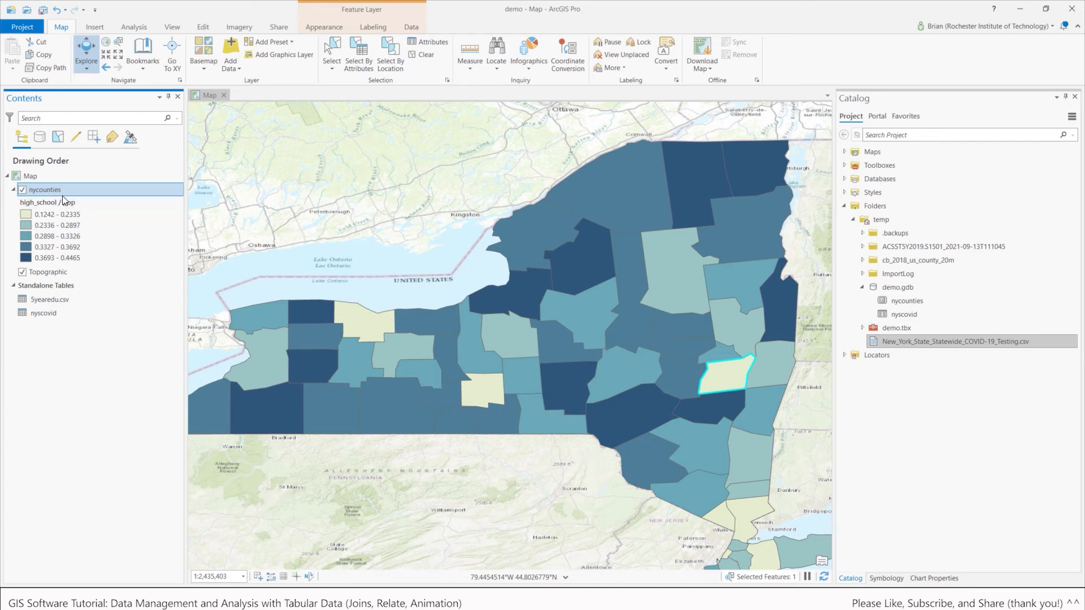
{"action": "right_click", "coordinate": [62, 192]}
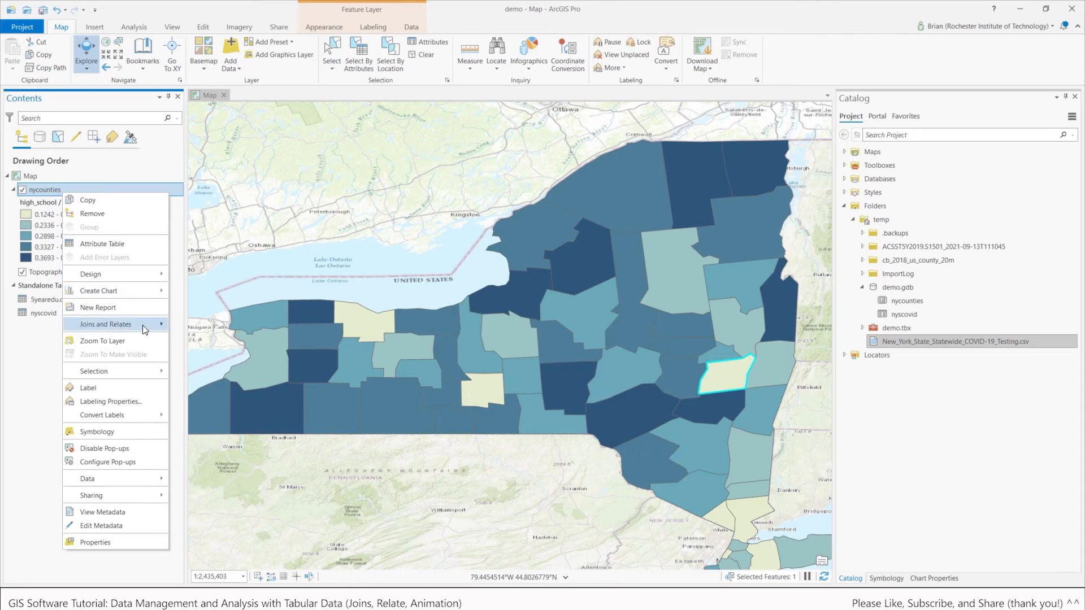
{"action": "mouse_move", "coordinate": [149, 324]}
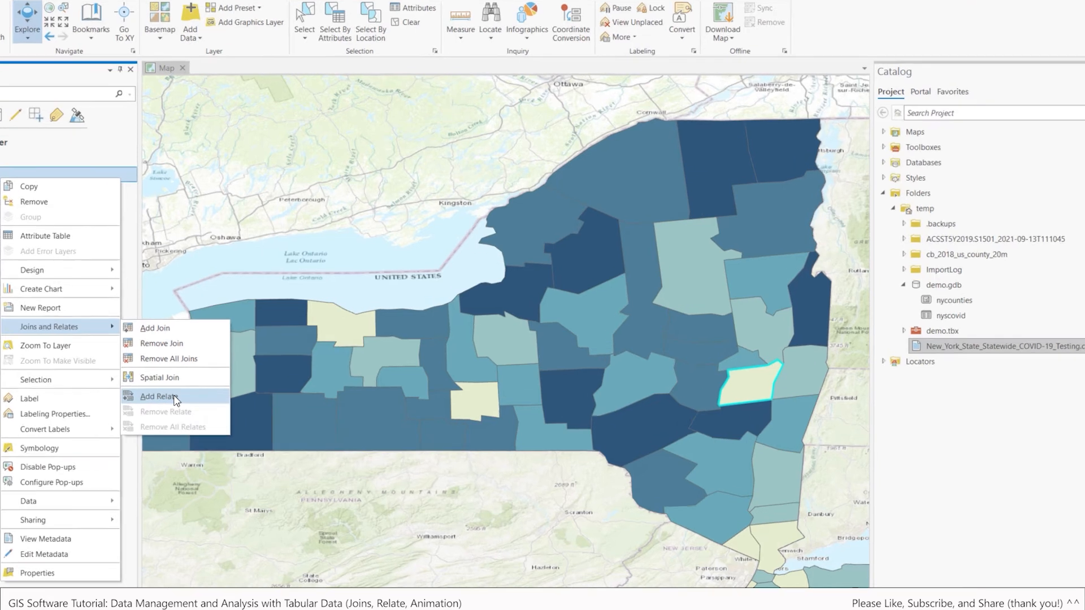
{"action": "left_click", "coordinate": [208, 389]}
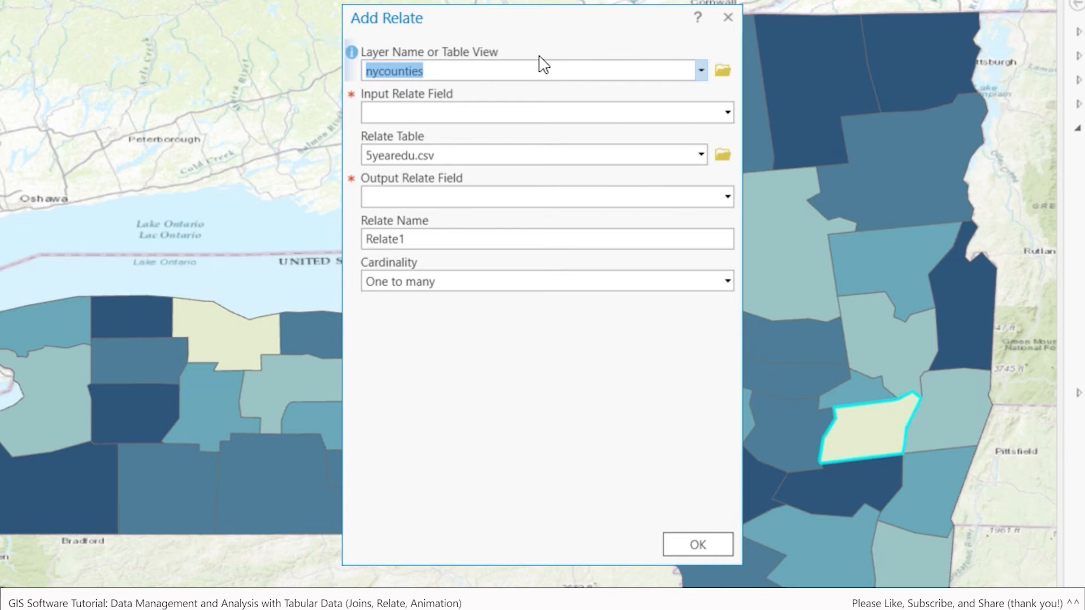
{"action": "left_click", "coordinate": [728, 112]}
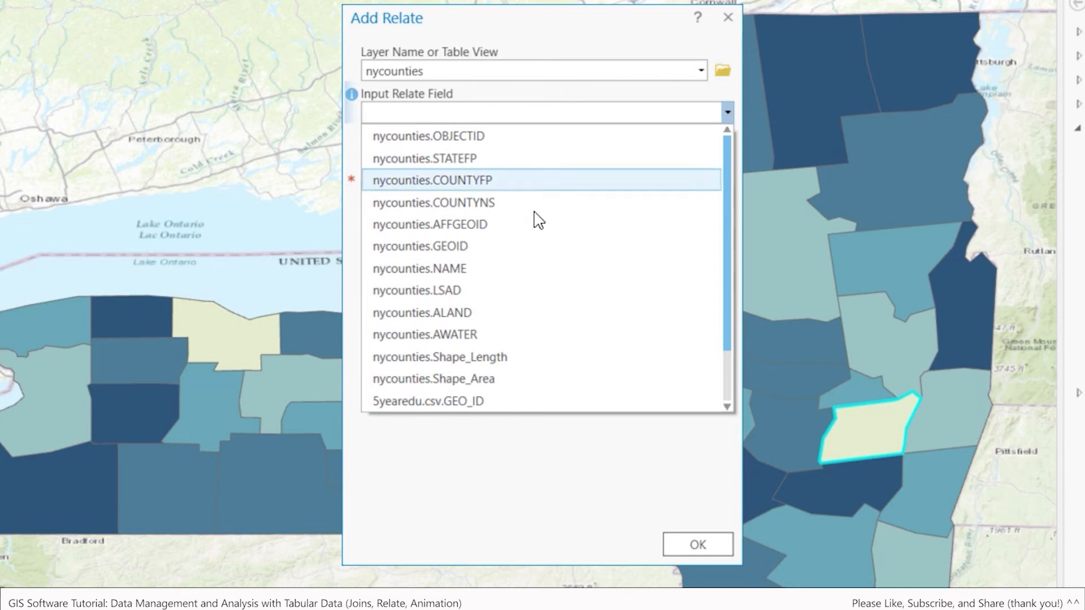
{"action": "left_click", "coordinate": [499, 269]}
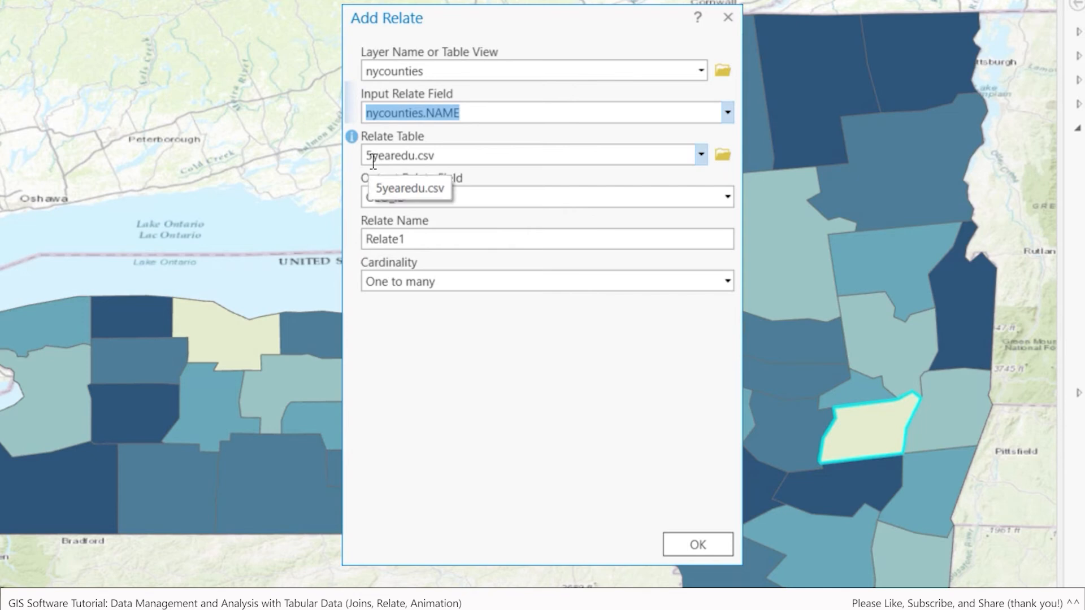
{"action": "left_click", "coordinate": [701, 155]}
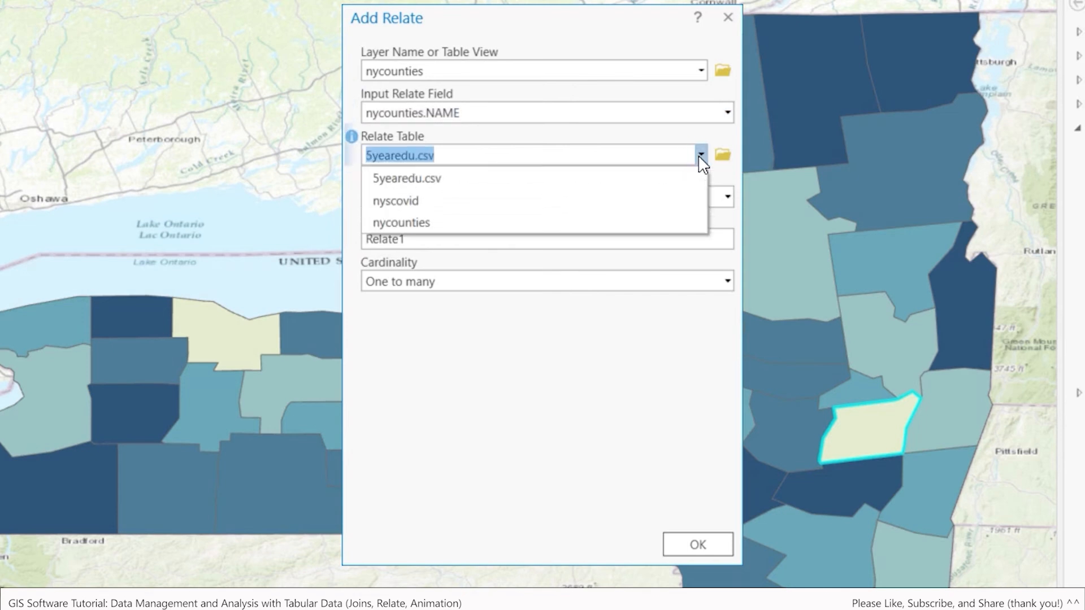
{"action": "left_click", "coordinate": [591, 202]}
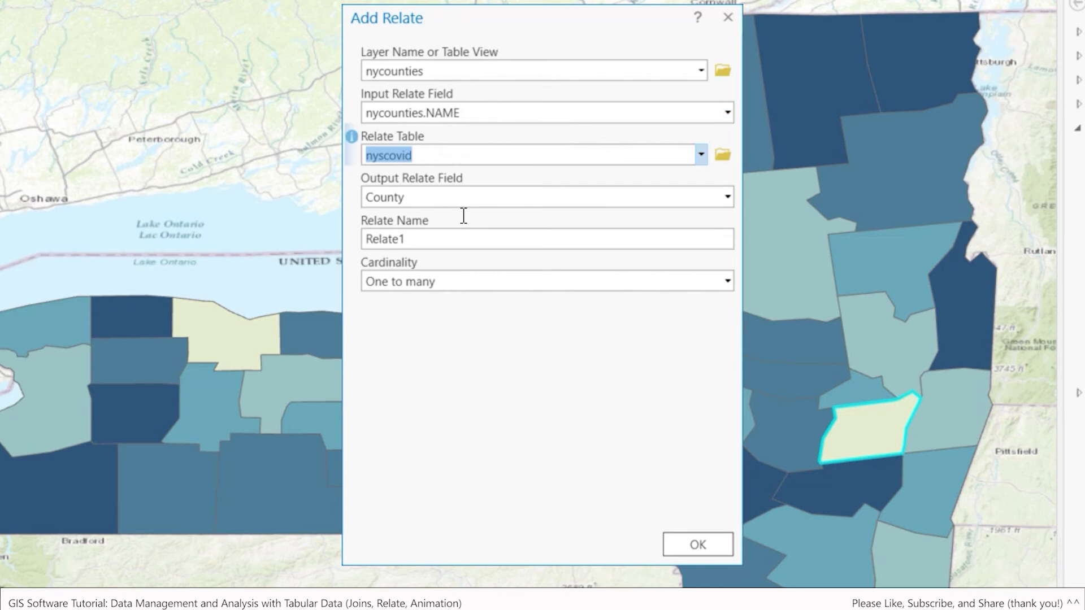
{"action": "left_click", "coordinate": [713, 551]}
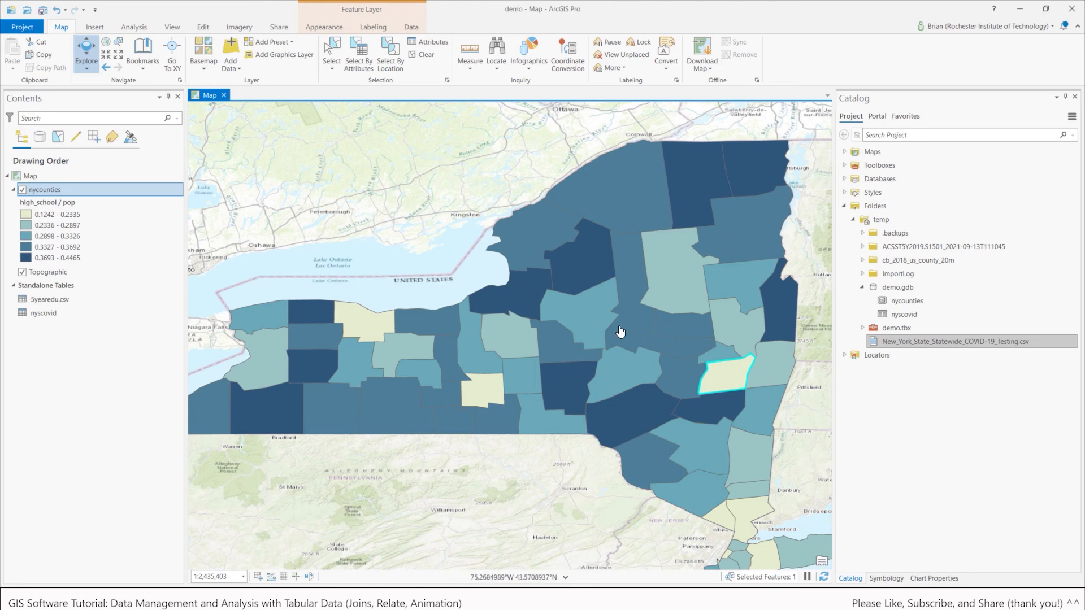
Open the pop-up for Albany County on the map and expand its related nyscovid records
{"action": "left_click", "coordinate": [725, 382]}
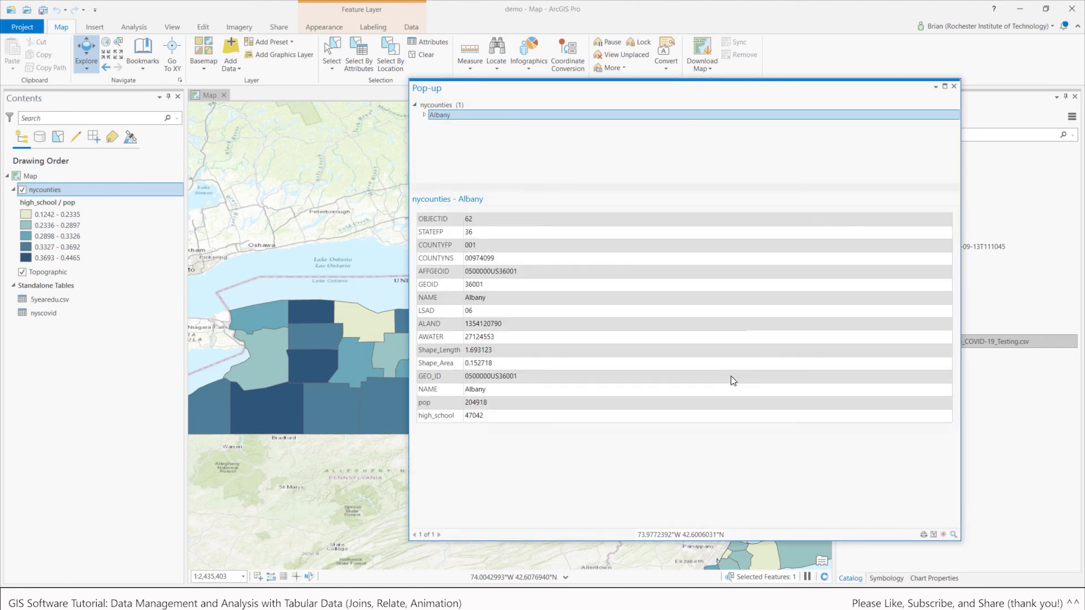
{"action": "left_click_drag", "start_coordinate": [593, 94], "coordinate": [489, 83]}
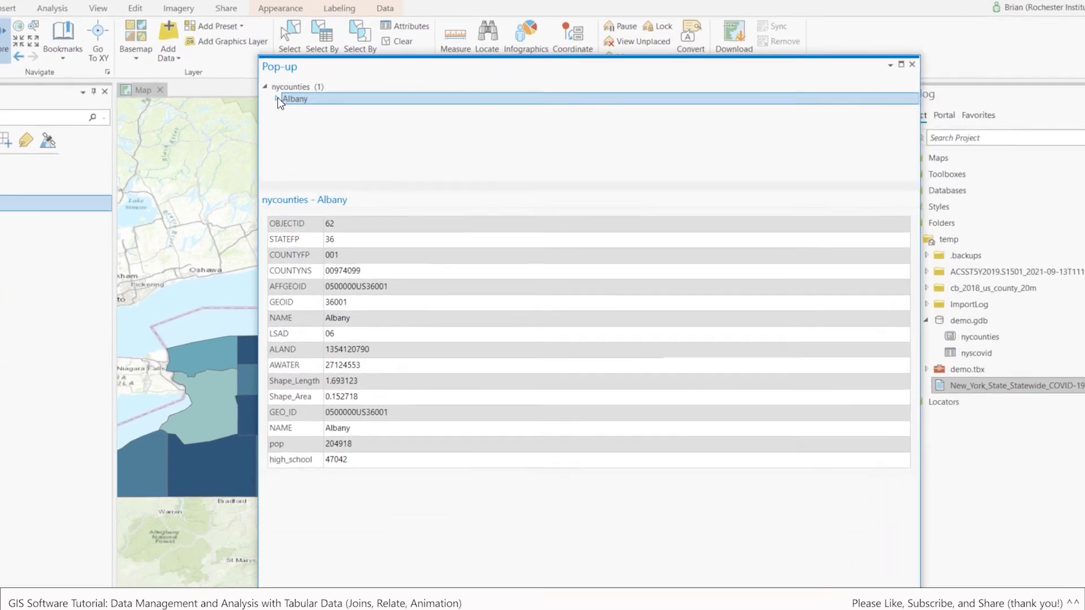
{"action": "left_click", "coordinate": [321, 102]}
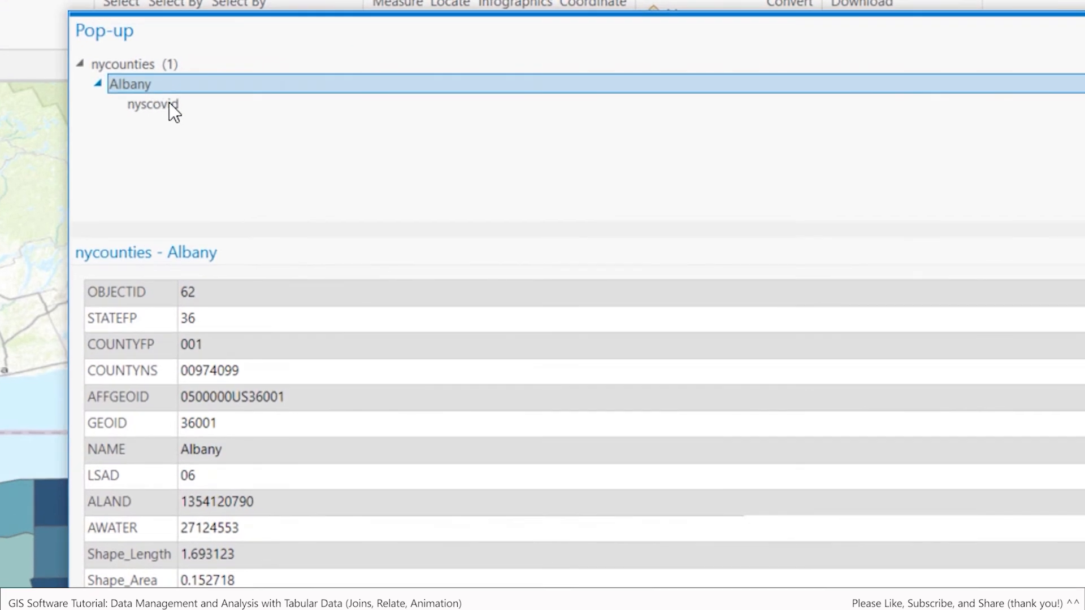
{"action": "left_click", "coordinate": [168, 104]}
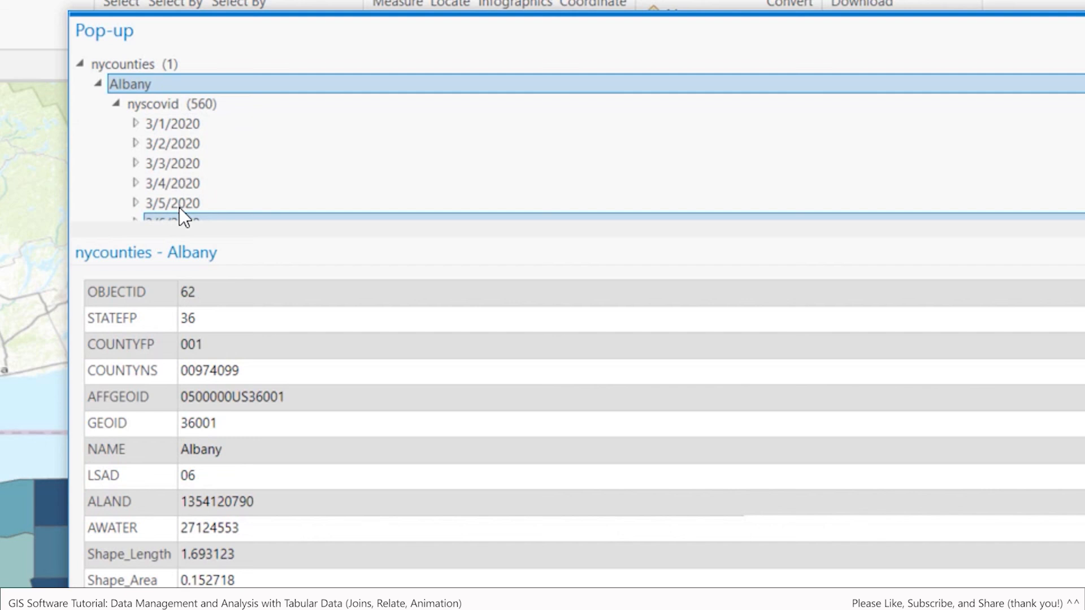
Look through Albany's related daily testing records, viewing several August 2020 dates including 8/9/2020 and 8/15/2020
{"action": "scroll", "coordinate": [189, 176], "scroll_direction": "down", "scroll_amount": 2}
{"action": "scroll", "coordinate": [189, 175], "scroll_direction": "down", "scroll_amount": 20}
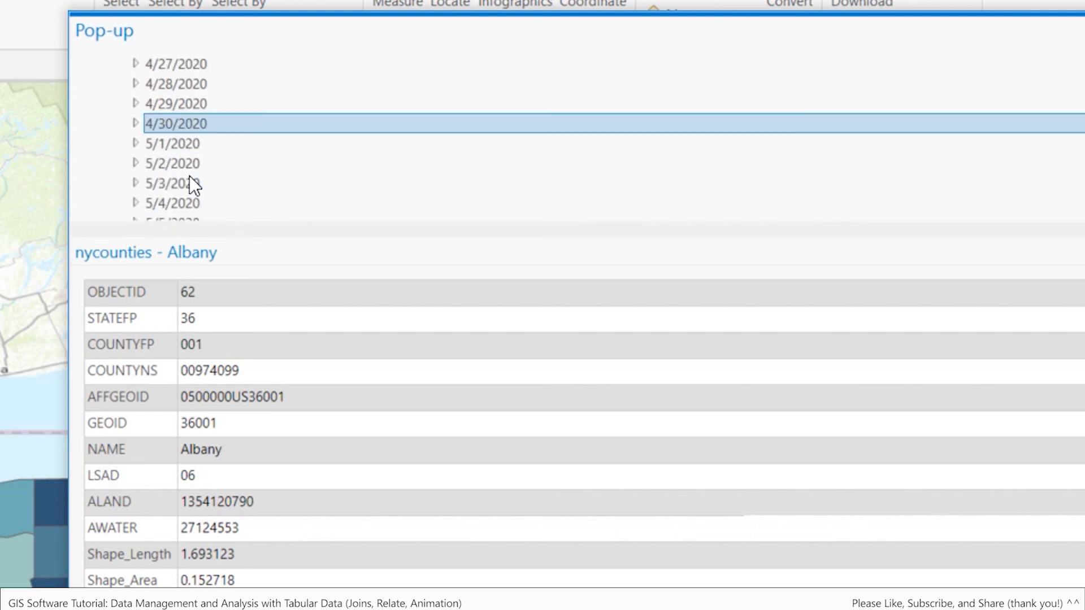
{"action": "scroll", "coordinate": [189, 175], "scroll_direction": "down", "scroll_amount": 20}
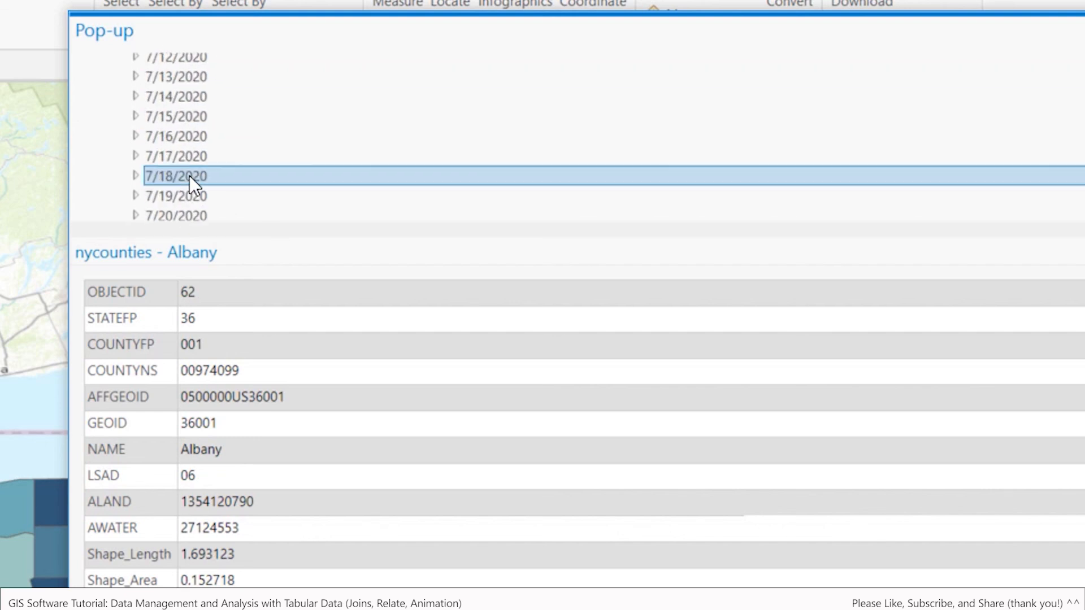
{"action": "scroll", "coordinate": [189, 175], "scroll_direction": "down", "scroll_amount": 4}
{"action": "left_click", "coordinate": [192, 178]}
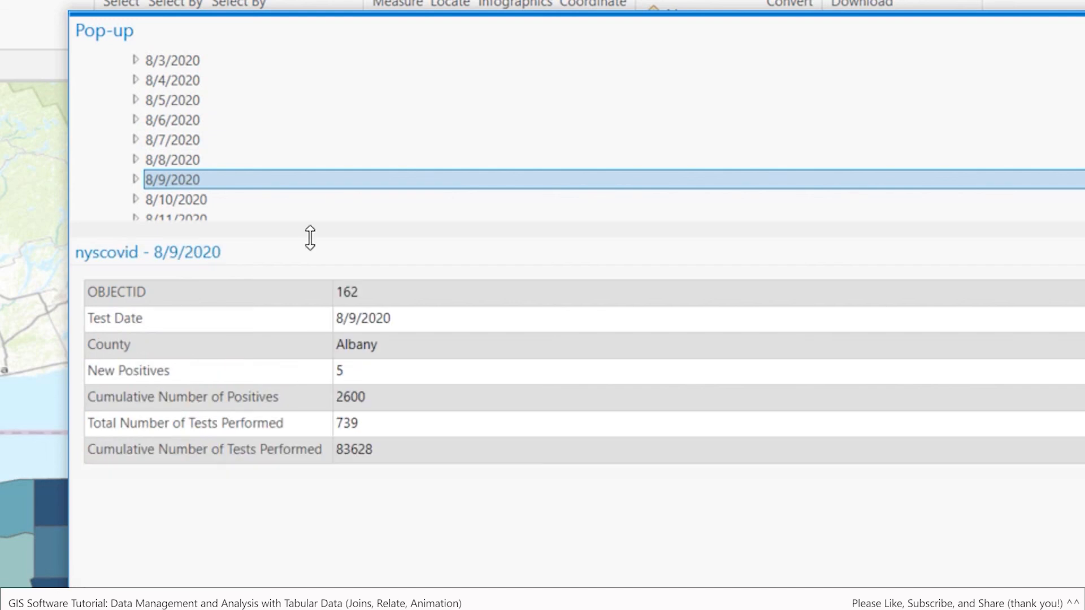
{"action": "left_click", "coordinate": [179, 199]}
{"action": "left_click", "coordinate": [184, 216]}
{"action": "scroll", "coordinate": [203, 181], "scroll_direction": "down", "scroll_amount": 2}
{"action": "left_click", "coordinate": [205, 179]}
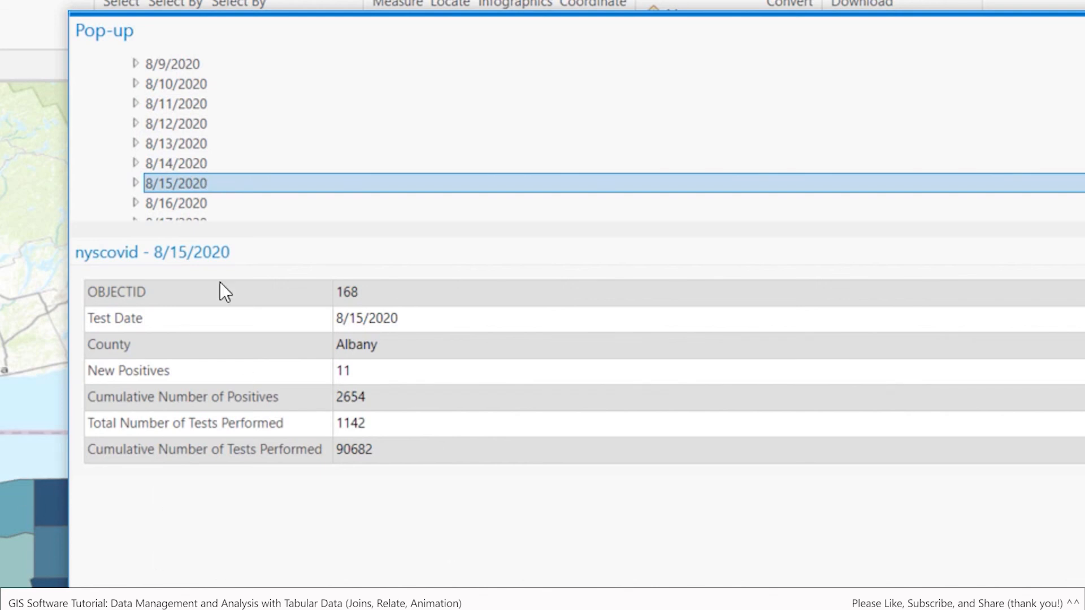
{"action": "left_click", "coordinate": [189, 206]}
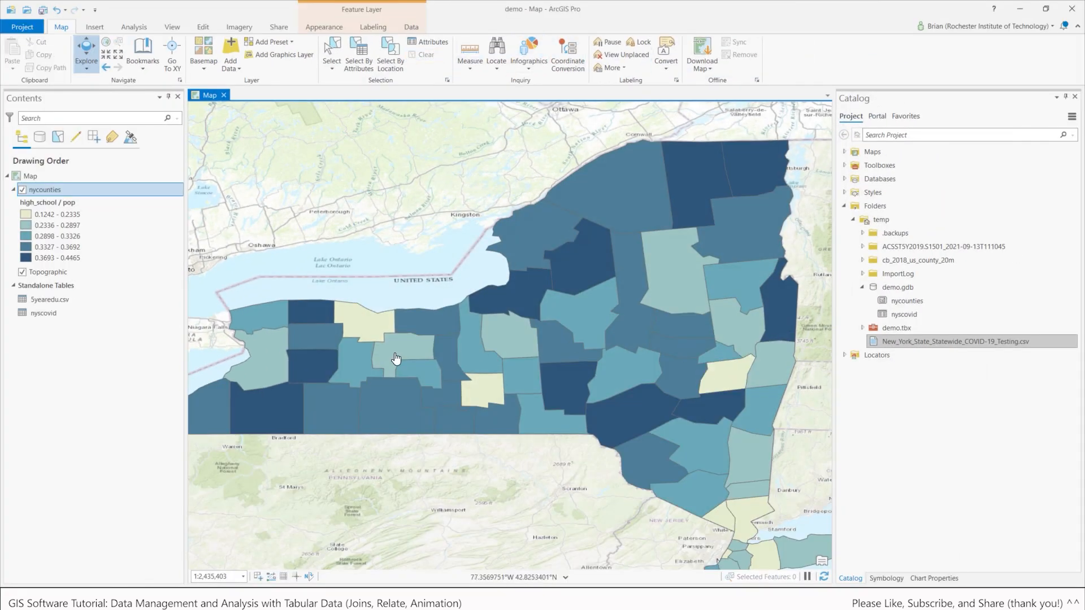
Open the pop-up for Livingston County in western New York and expand its related nyscovid records
{"action": "left_click_drag", "start_coordinate": [359, 370], "coordinate": [509, 336]}
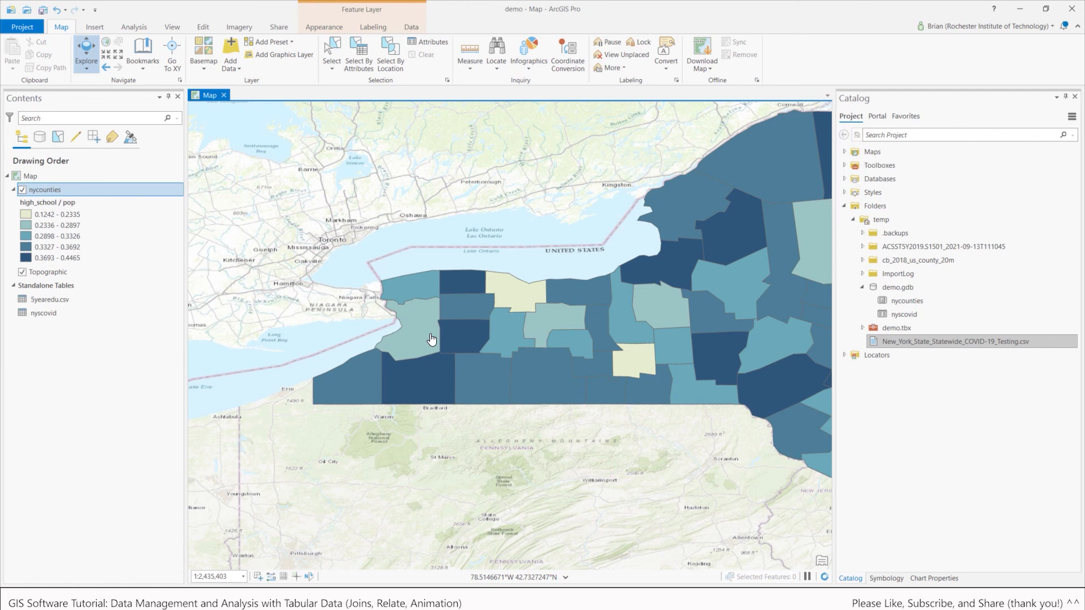
{"action": "left_click", "coordinate": [510, 336]}
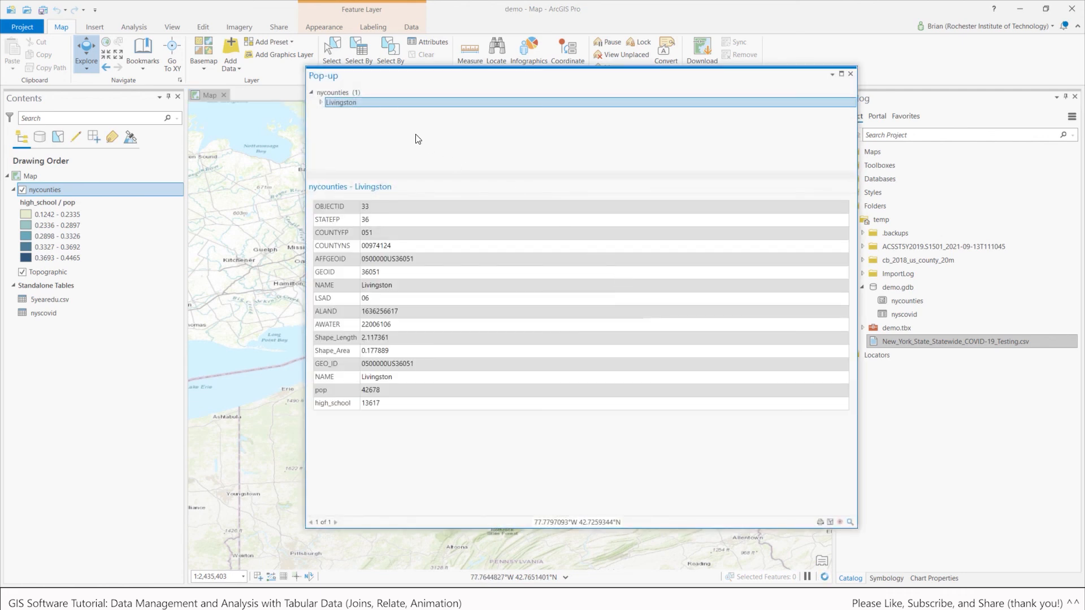
{"action": "left_click", "coordinate": [321, 102]}
{"action": "double_click", "coordinate": [348, 112]}
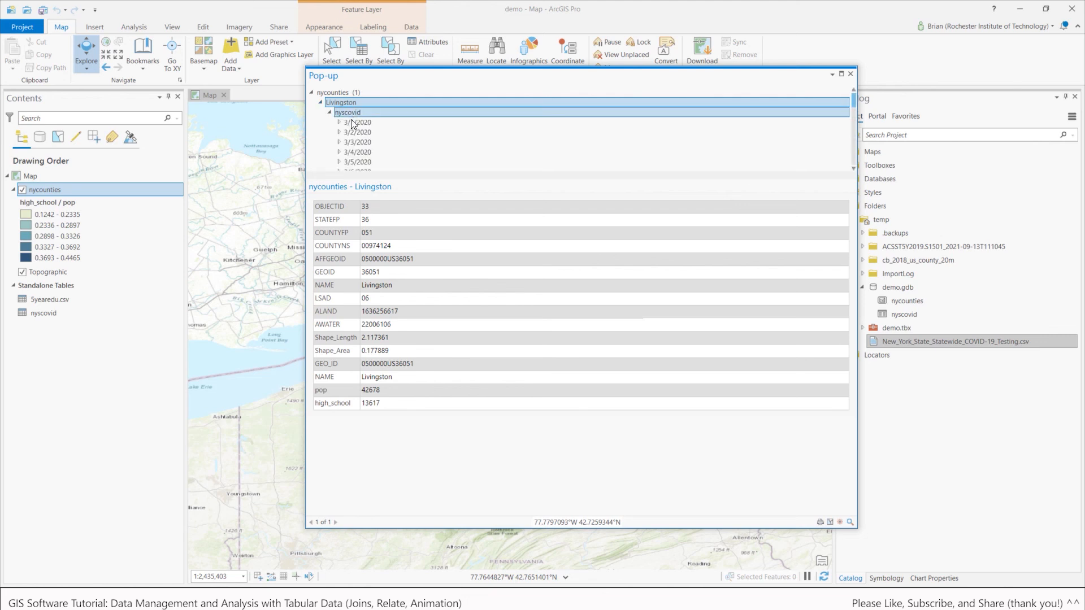
View Livingston's related testing records for 3/1/2020 and 3/14/2020, and close the pop-up
{"action": "left_click", "coordinate": [362, 123]}
{"action": "scroll", "coordinate": [361, 133], "scroll_direction": "down", "scroll_amount": 4}
{"action": "left_click", "coordinate": [361, 143]}
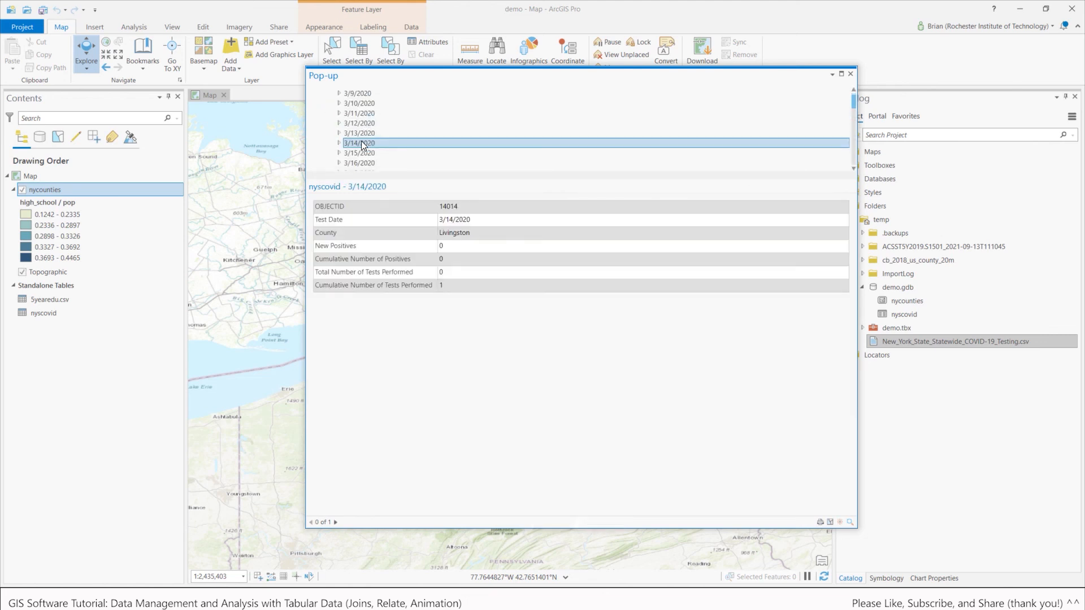
{"action": "left_click", "coordinate": [850, 74]}
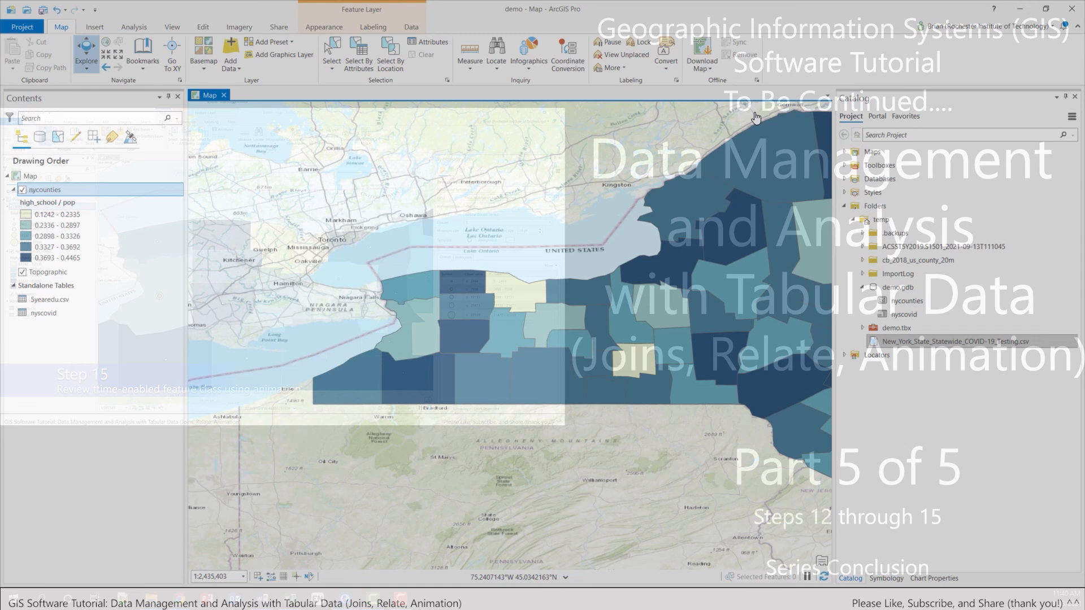